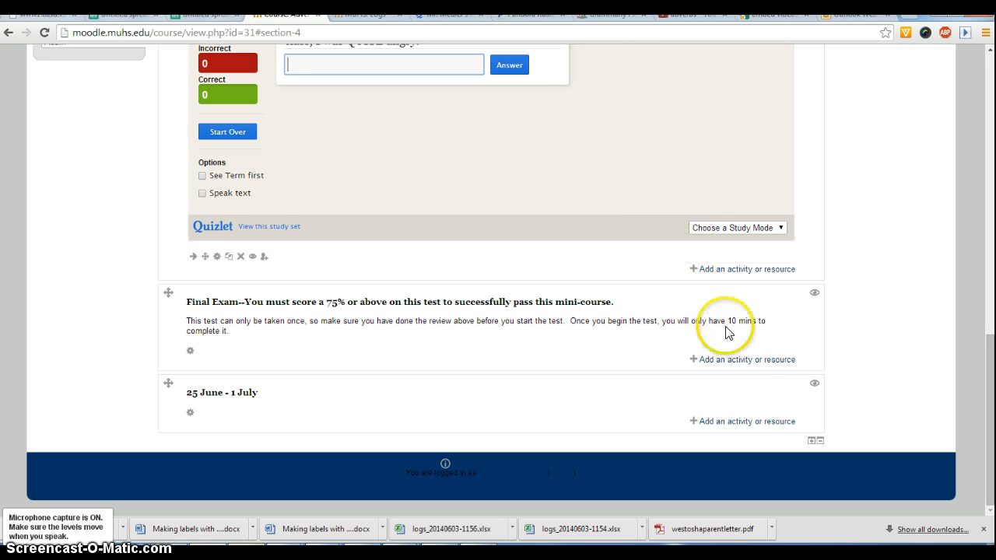
left_click(715, 362)
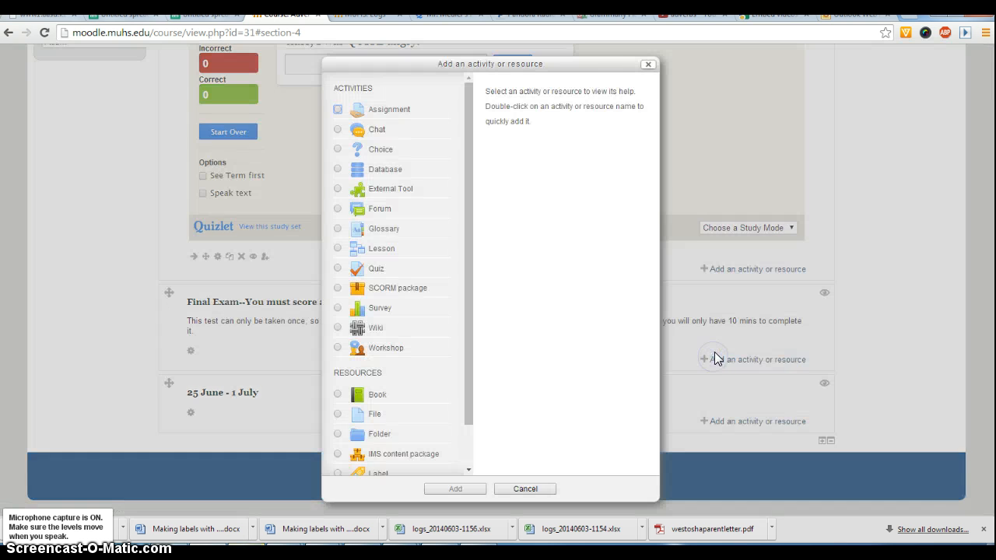
left_click(649, 68)
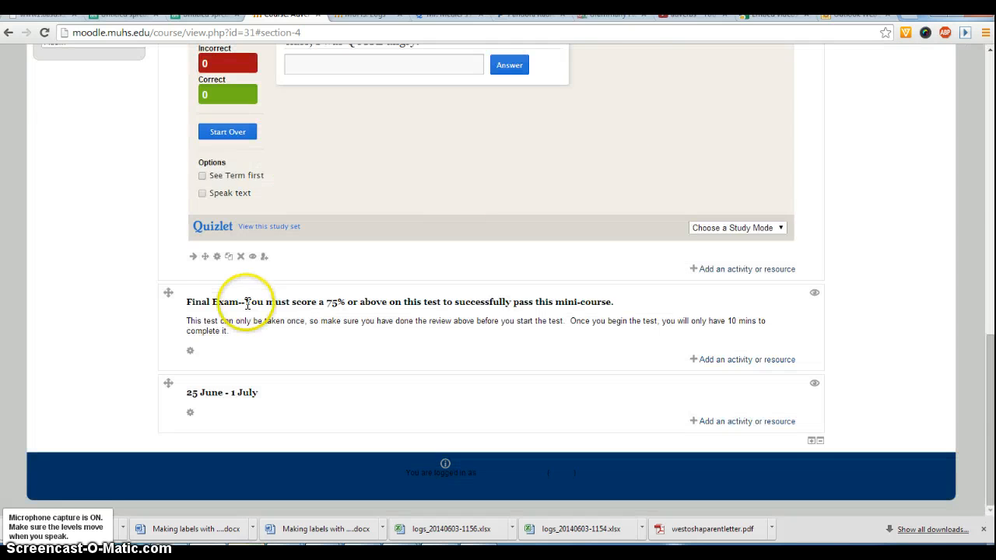
scroll(472, 323, "up", 12)
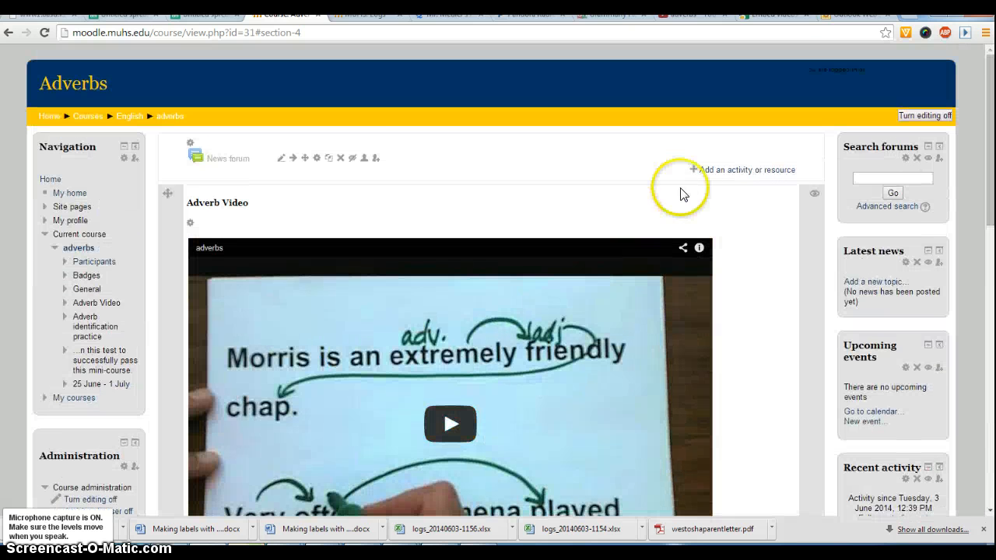
scroll(770, 274, "down", 7)
scroll(771, 273, "down", 5)
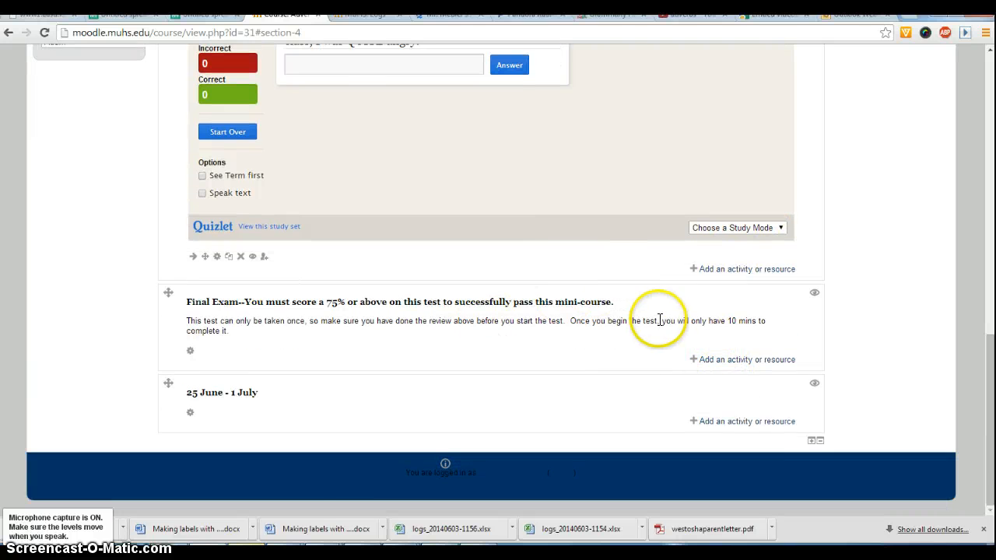
Add a new Quiz activity to the Final Exam section of the adverbs course.
left_click(723, 361)
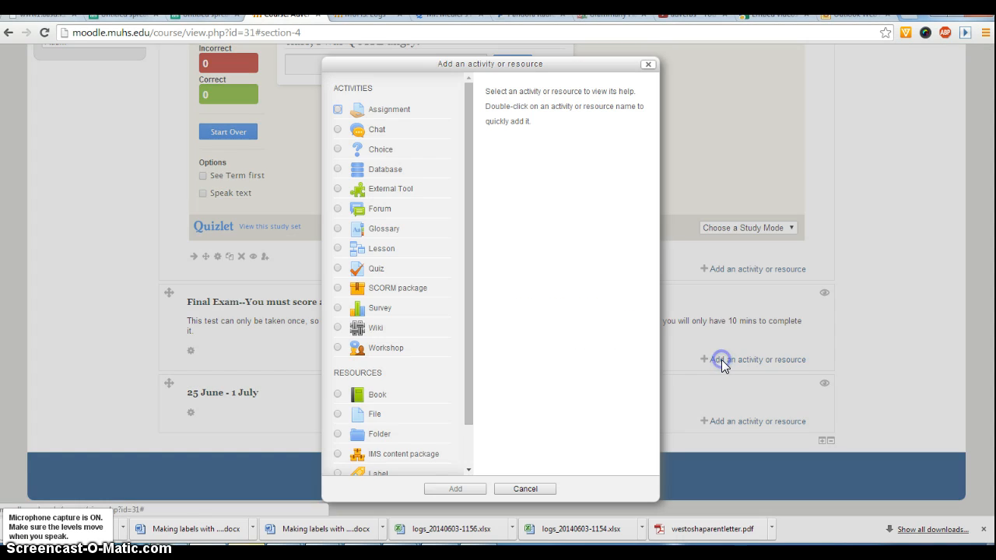
left_click(345, 271)
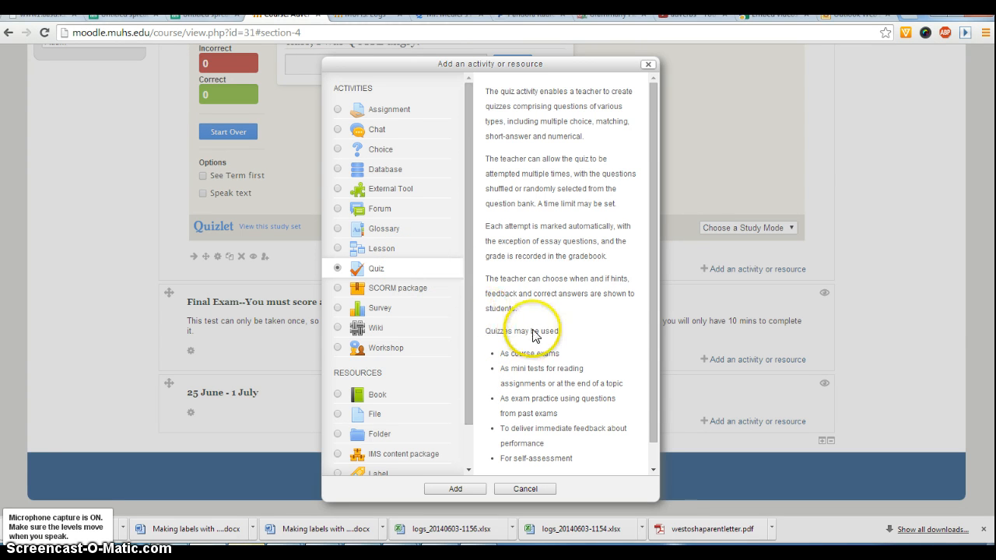
scroll(533, 339, "down", 1)
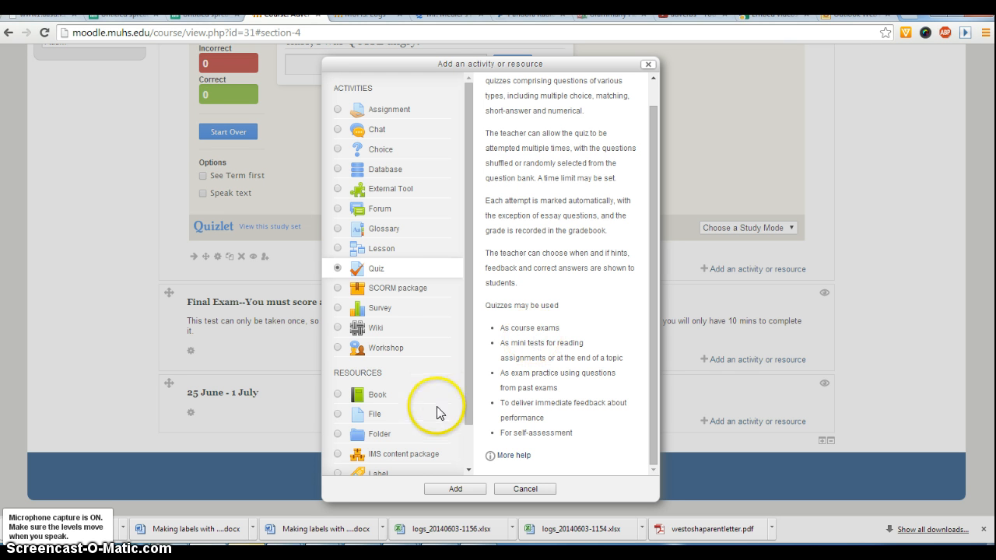
left_click(455, 488)
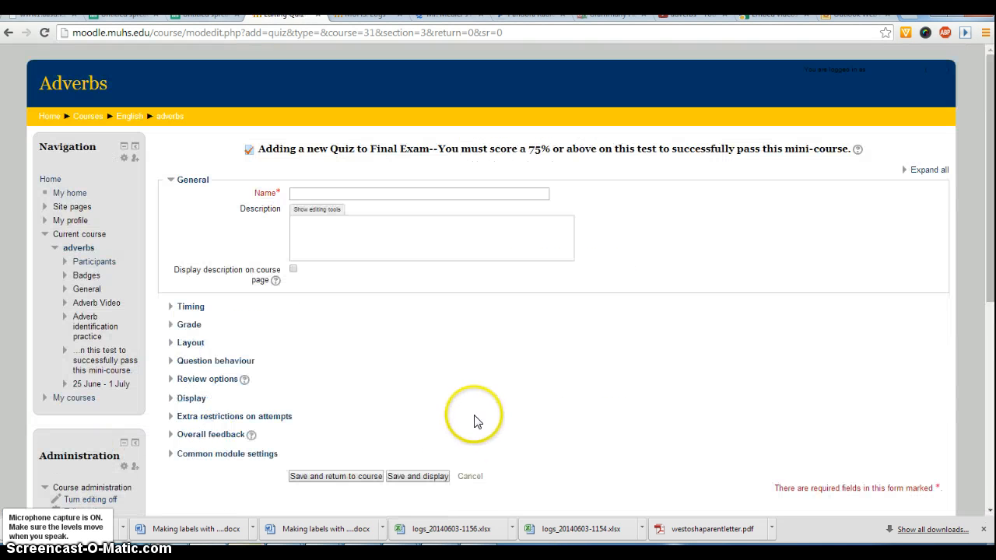
Name the quiz "Adverb Quiz" and expand its Timing settings.
left_click(341, 194)
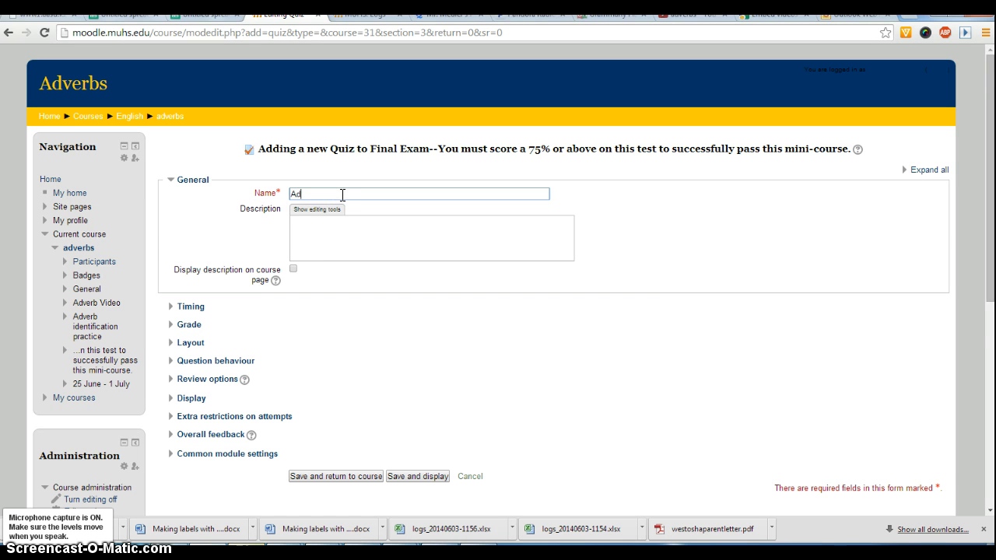
type("Adverb Quiz")
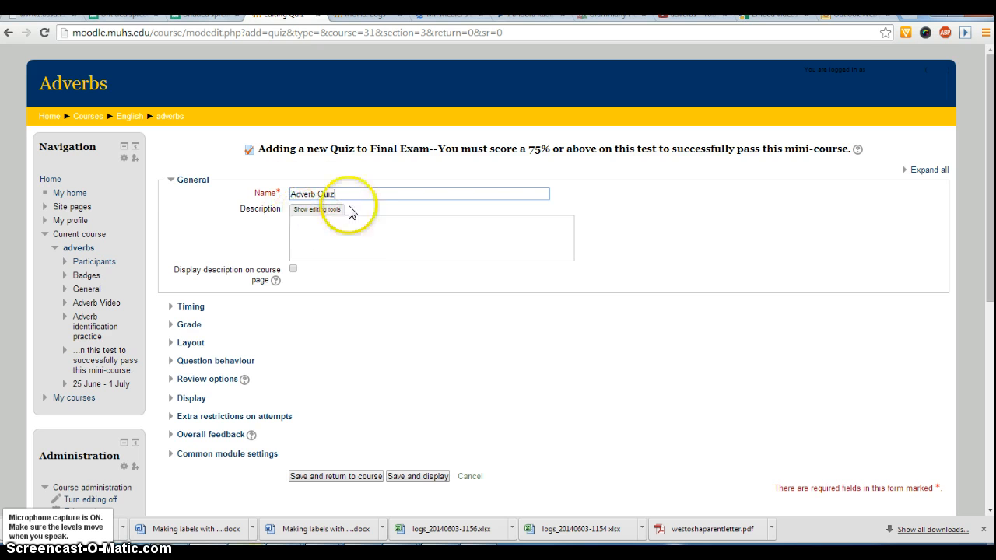
scroll(278, 345, "down", 3)
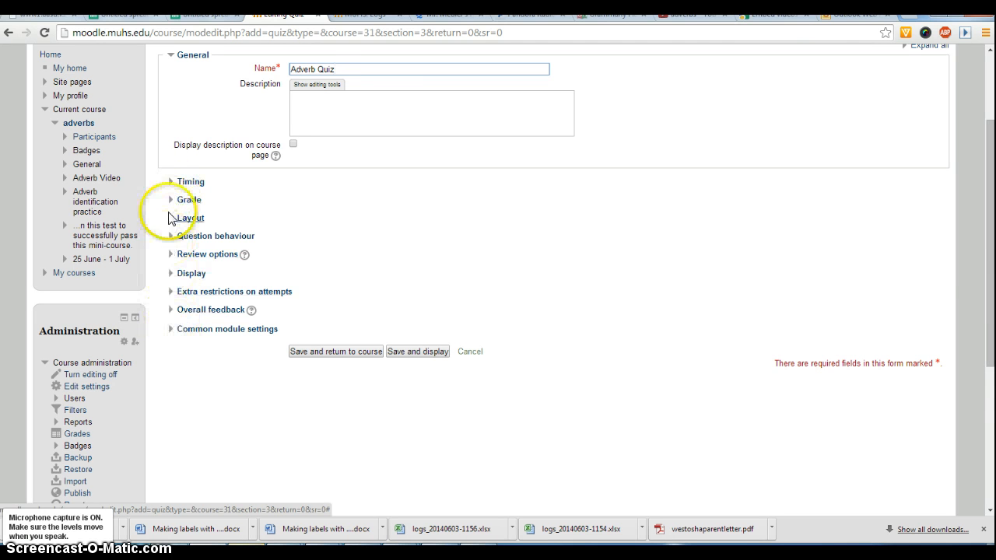
left_click(172, 182)
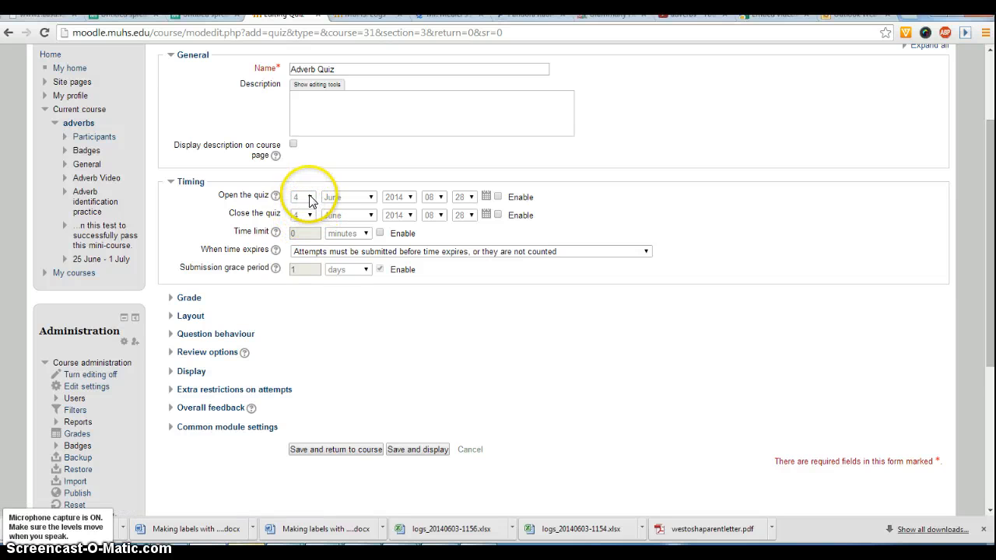
left_click(498, 197)
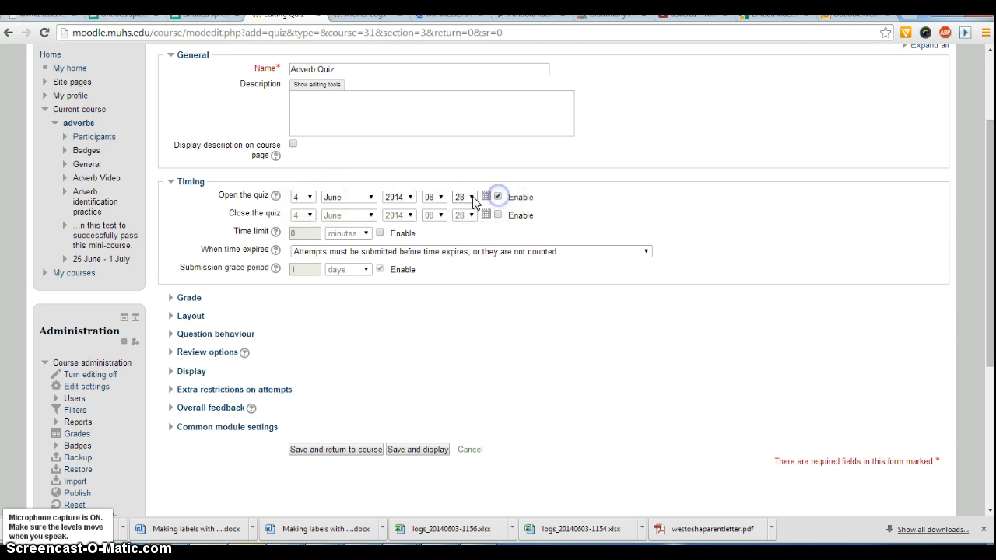
left_click(498, 214)
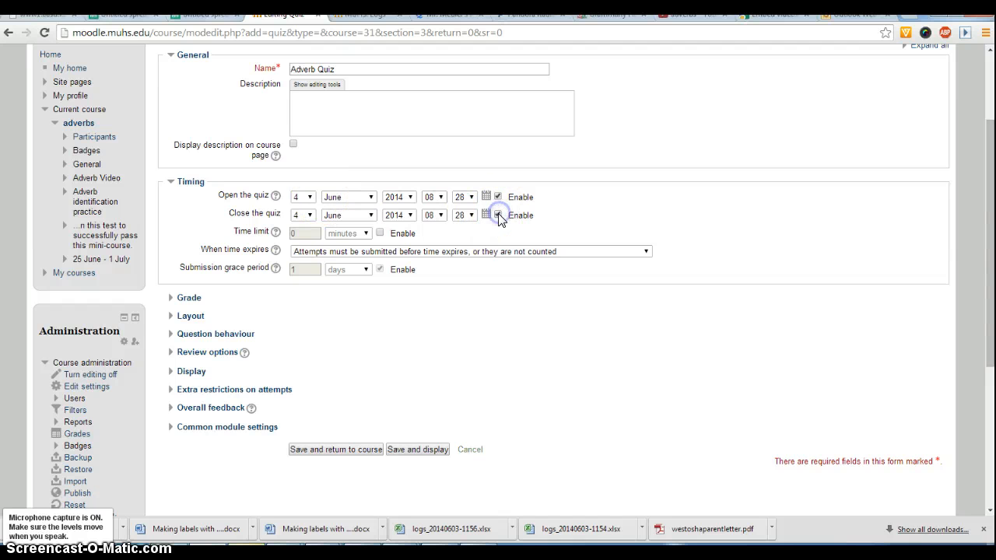
left_click(498, 197)
left_click(498, 214)
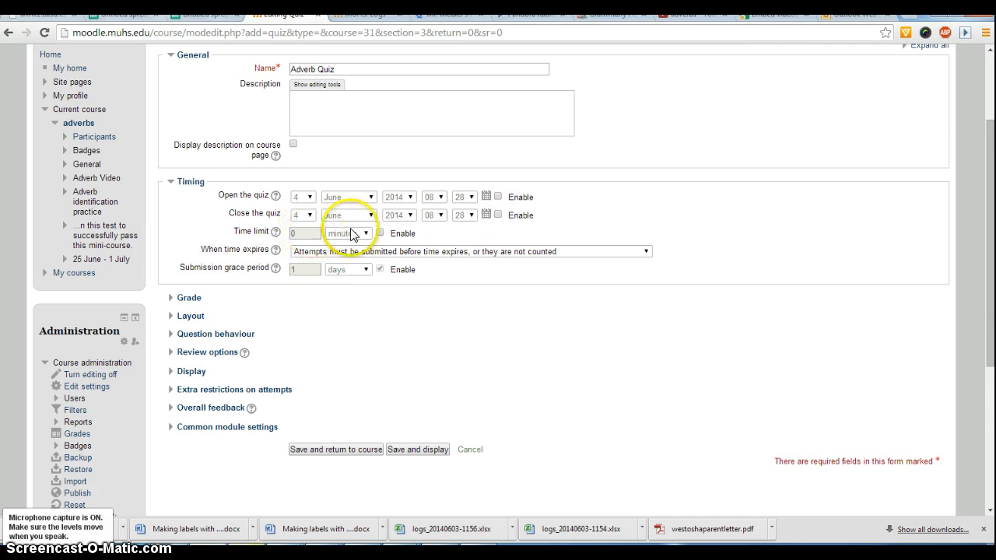
Enable a 10-minute time limit and require attempts to be submitted before time expires or they are not counted.
left_click(380, 234)
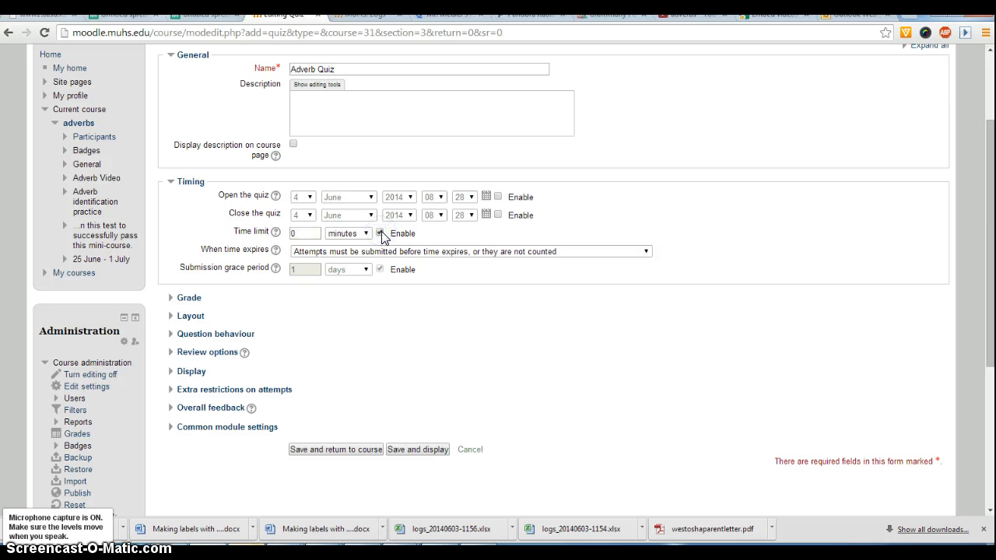
left_click(314, 232)
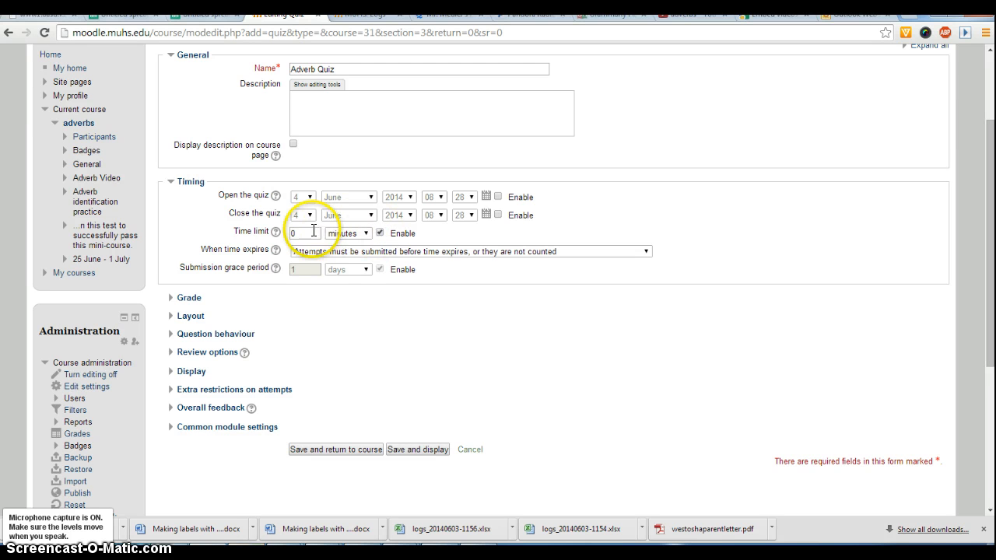
left_click(379, 234)
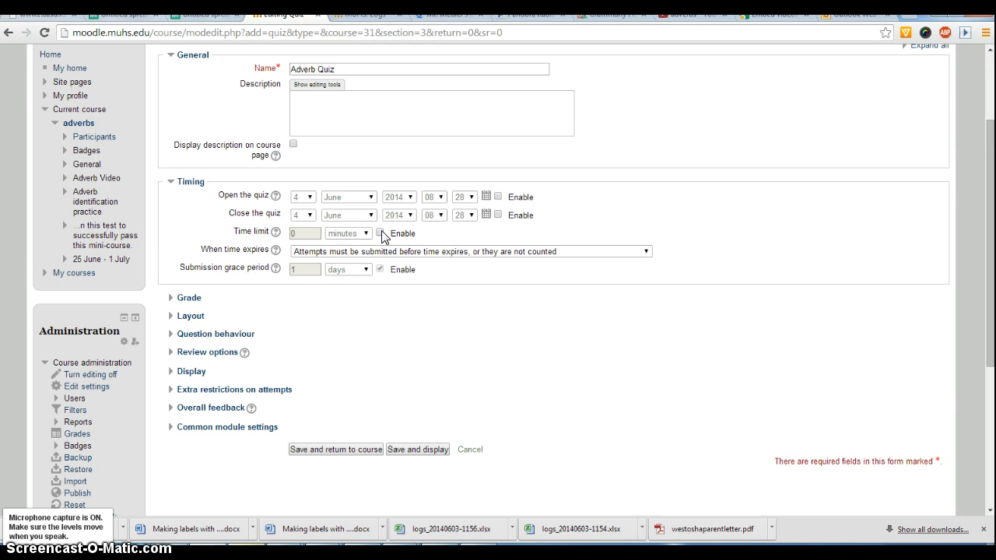
left_click(380, 233)
double_click(316, 234)
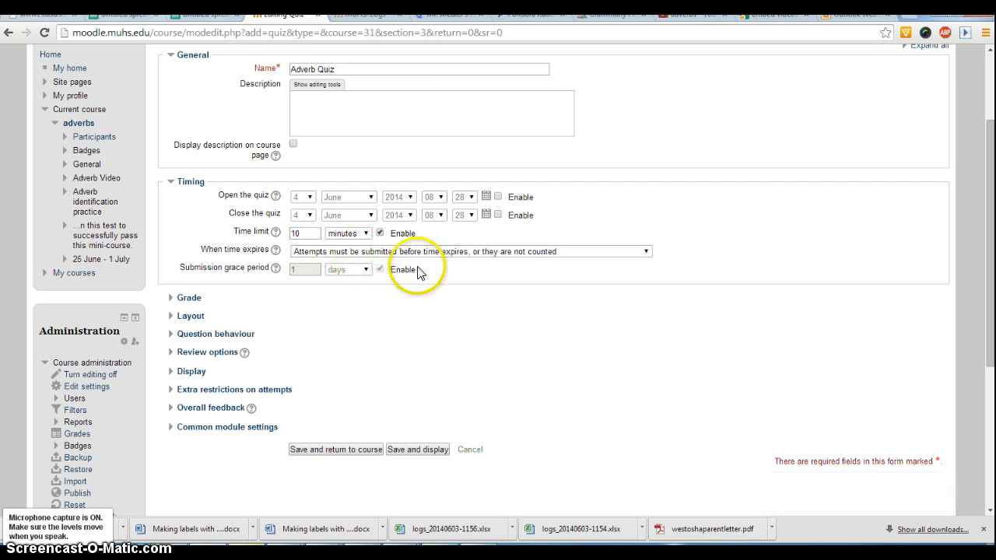
left_click(451, 254)
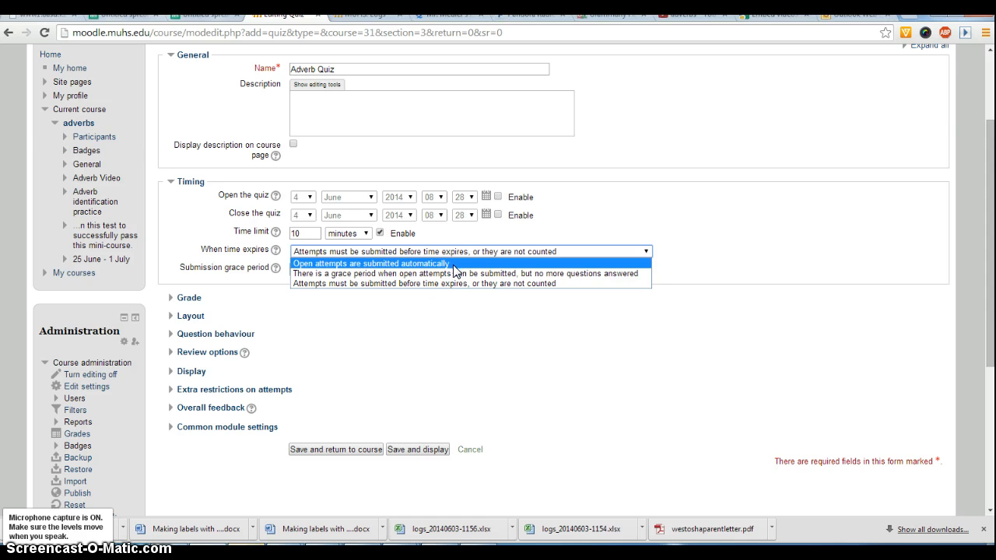
left_click(447, 283)
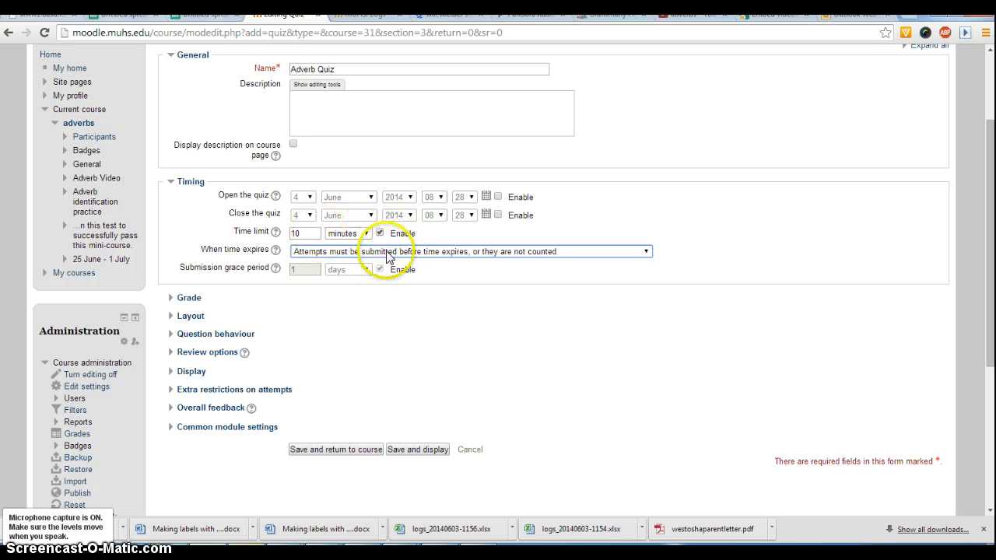
left_click(381, 233)
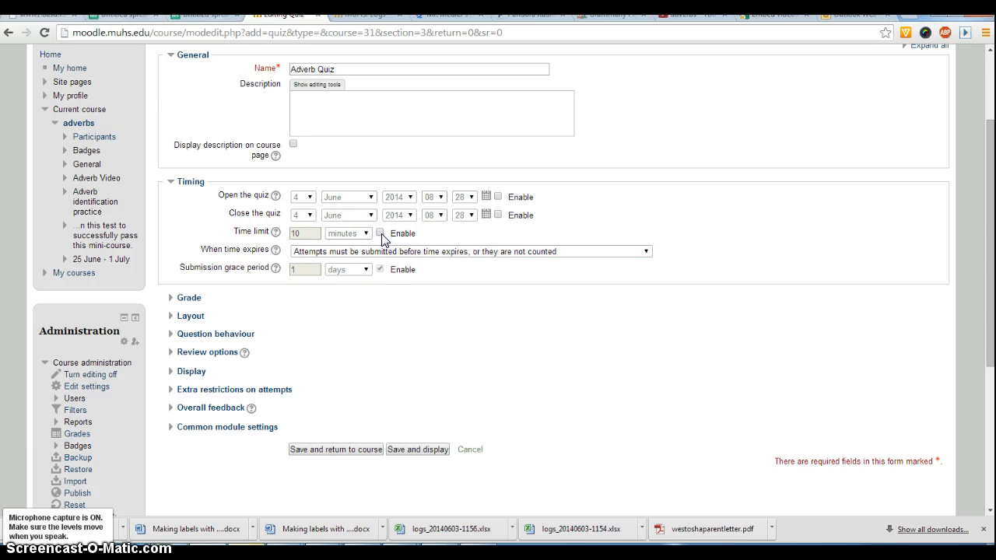
In the quiz's Grade settings, set the grading method to First attempt and the attempts allowed to 2.
scroll(380, 236, "down", 3)
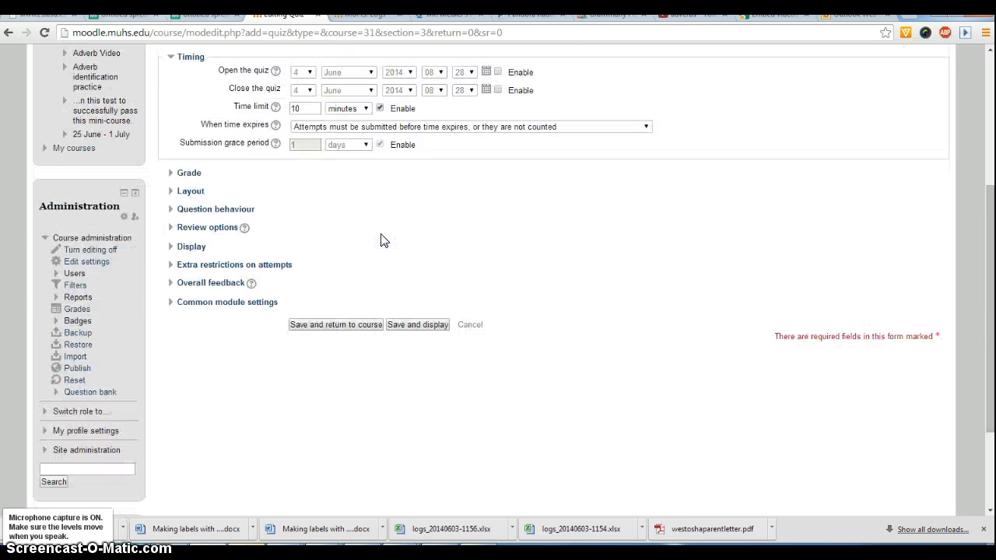
left_click(173, 173)
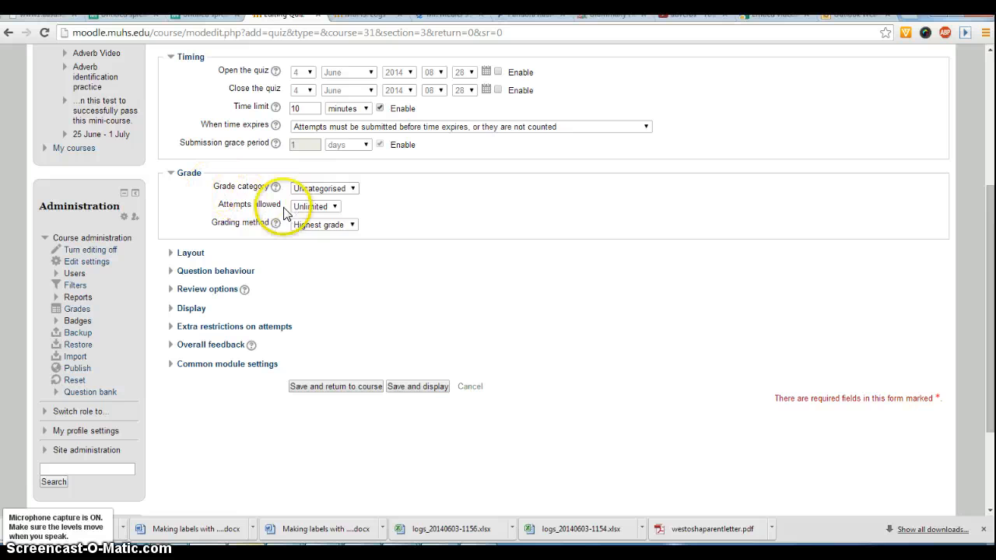
left_click(333, 206)
left_click(335, 210)
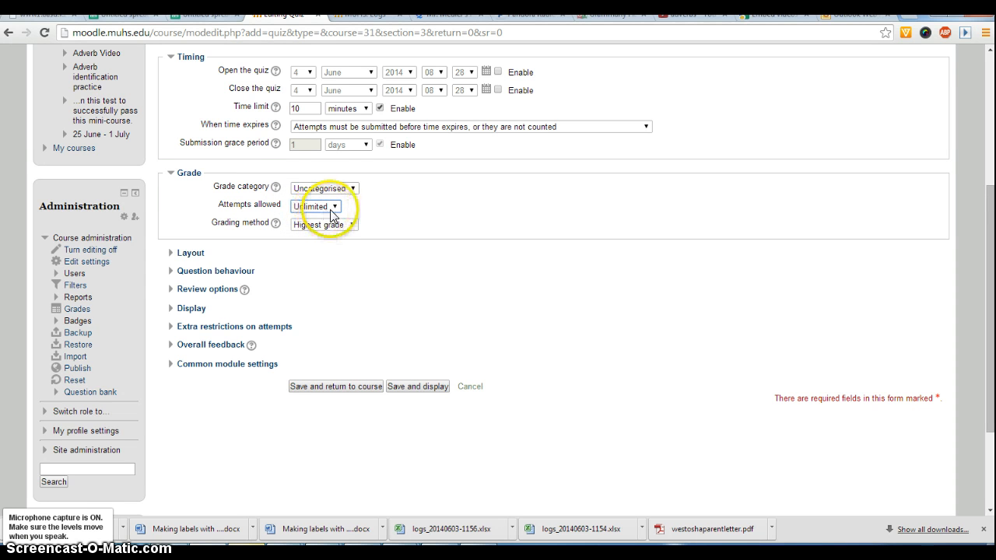
left_click(333, 226)
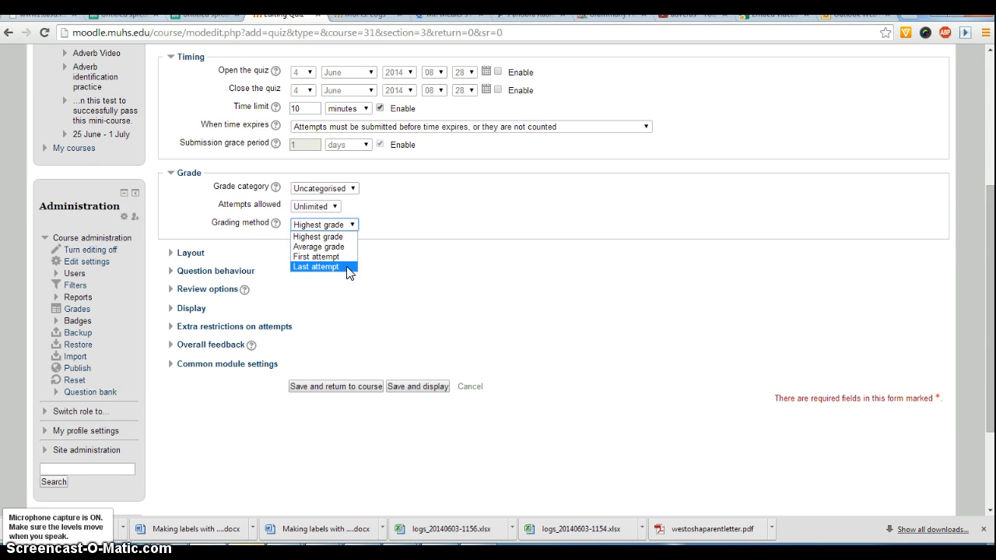
left_click(342, 256)
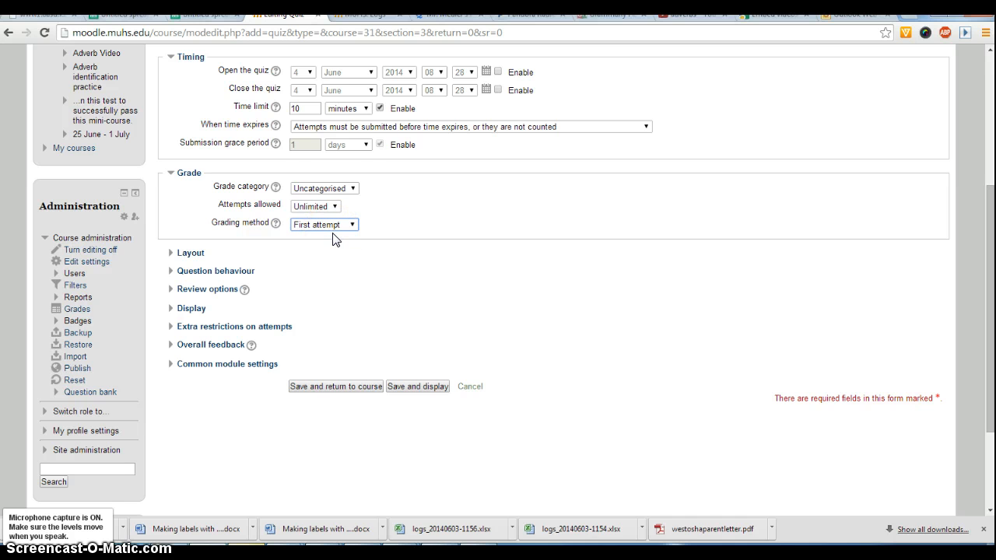
left_click(317, 206)
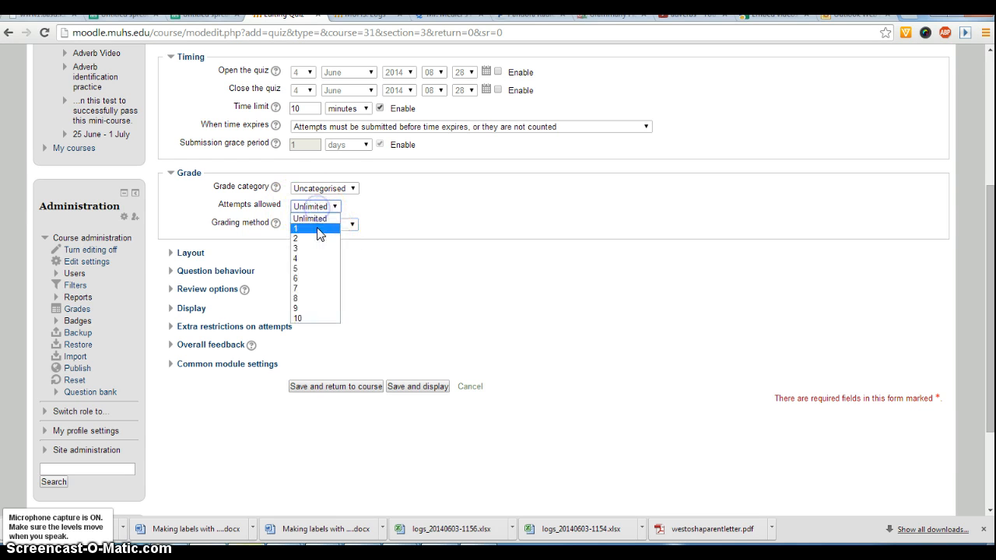
left_click(318, 242)
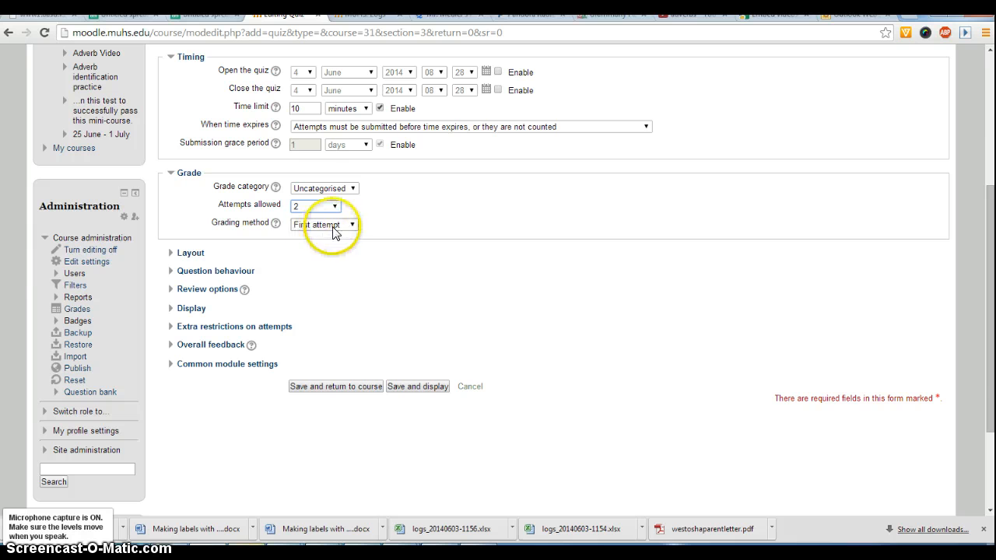
Set the grading method to Last attempt and the attempts allowed to 1.
left_click(334, 225)
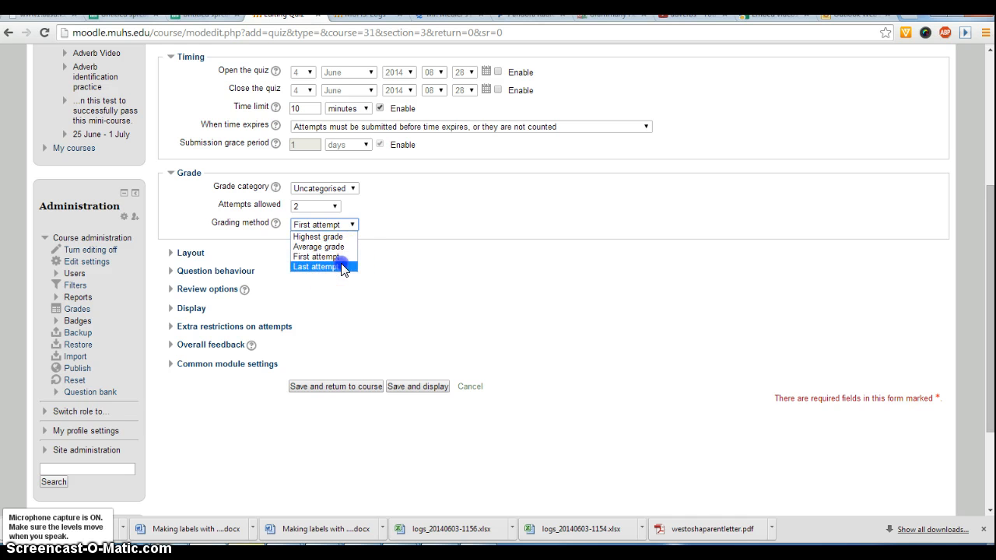
left_click(340, 266)
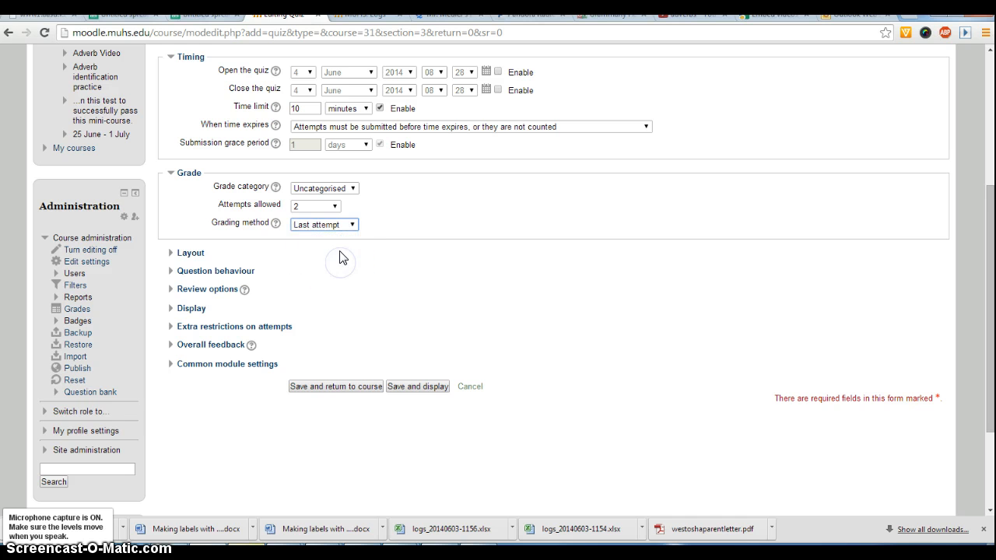
left_click(333, 208)
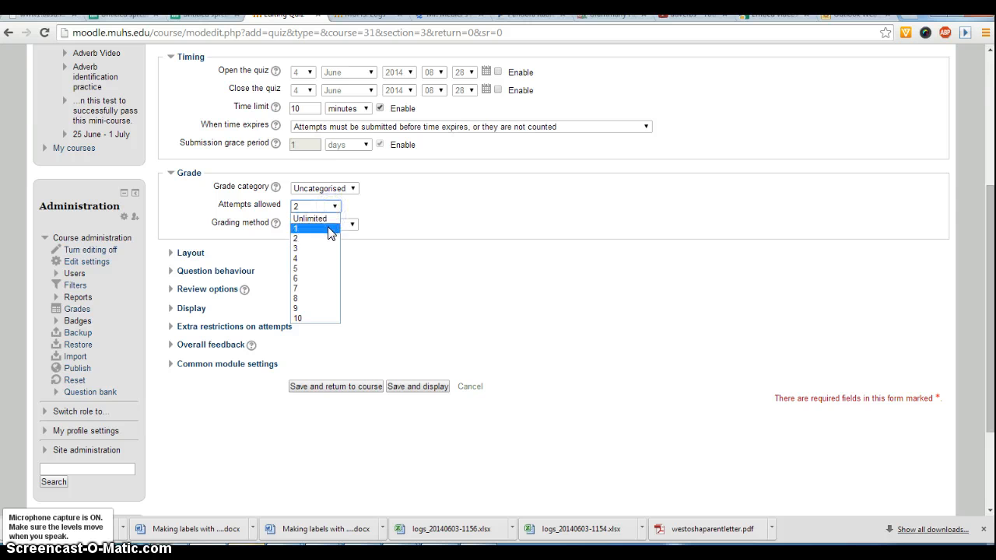
left_click(327, 228)
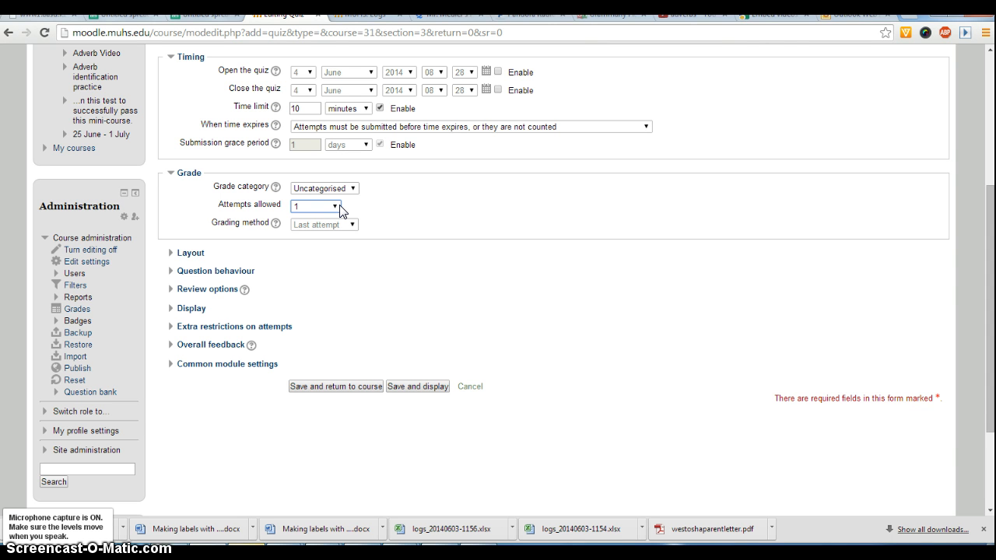
Set the attempts allowed to 2 and the grading method to Average grade.
left_click(339, 208)
left_click(328, 238)
left_click(330, 226)
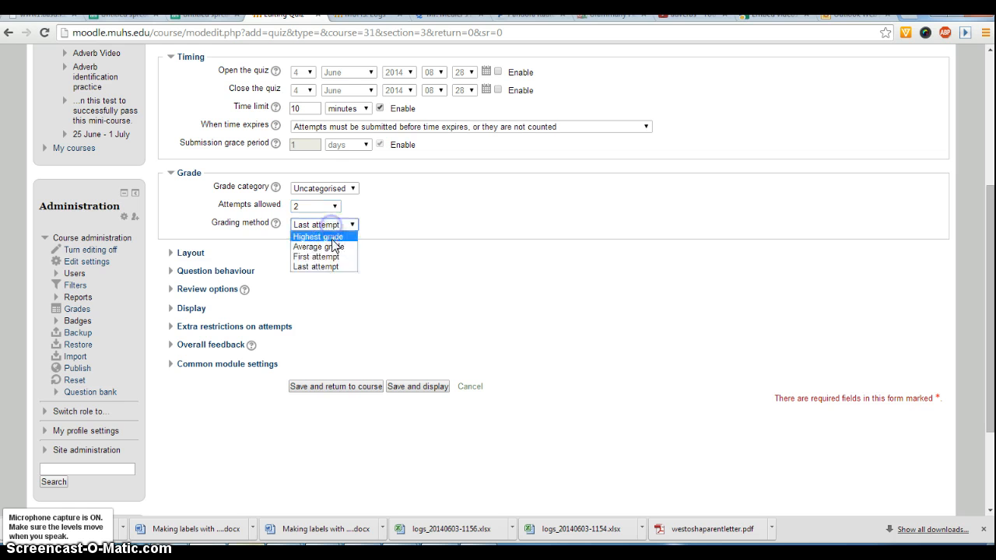
left_click(335, 247)
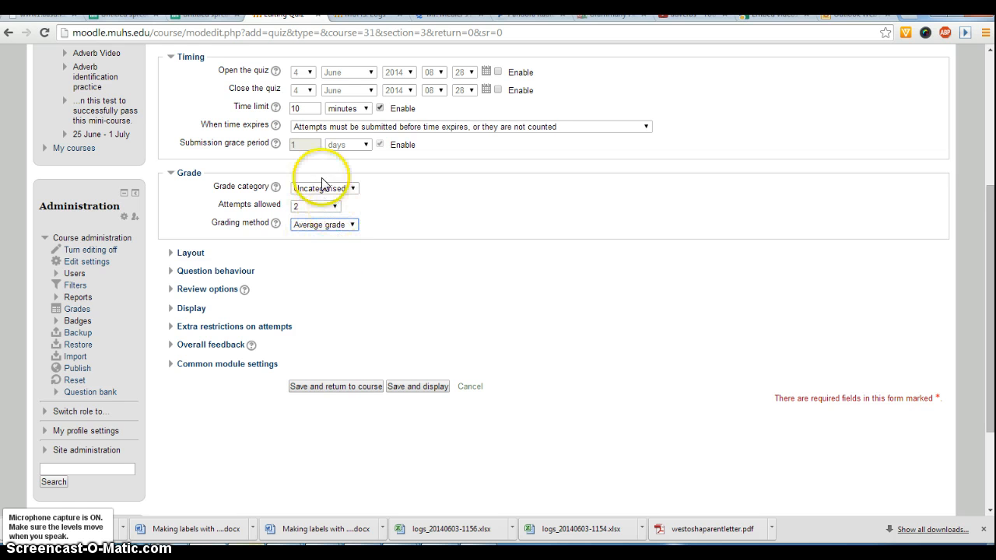
In the quiz's Layout settings, set the question order to Shuffled randomly.
left_click(345, 191)
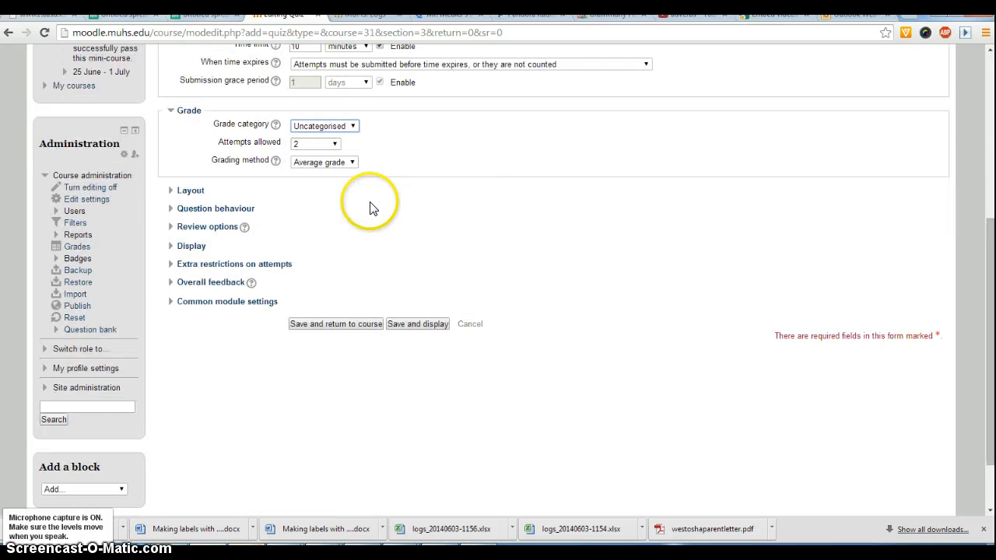
scroll(366, 206, "down", 3)
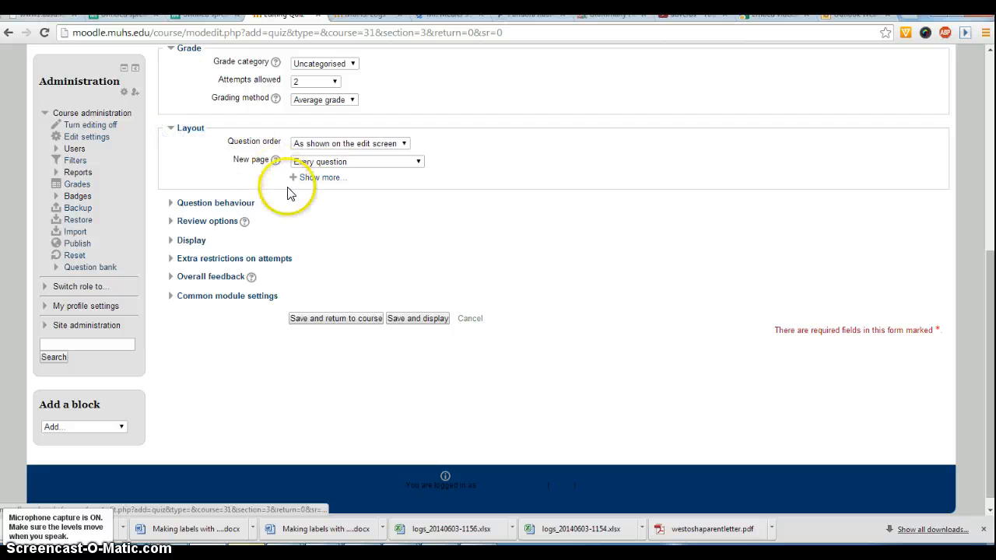
left_click(397, 145)
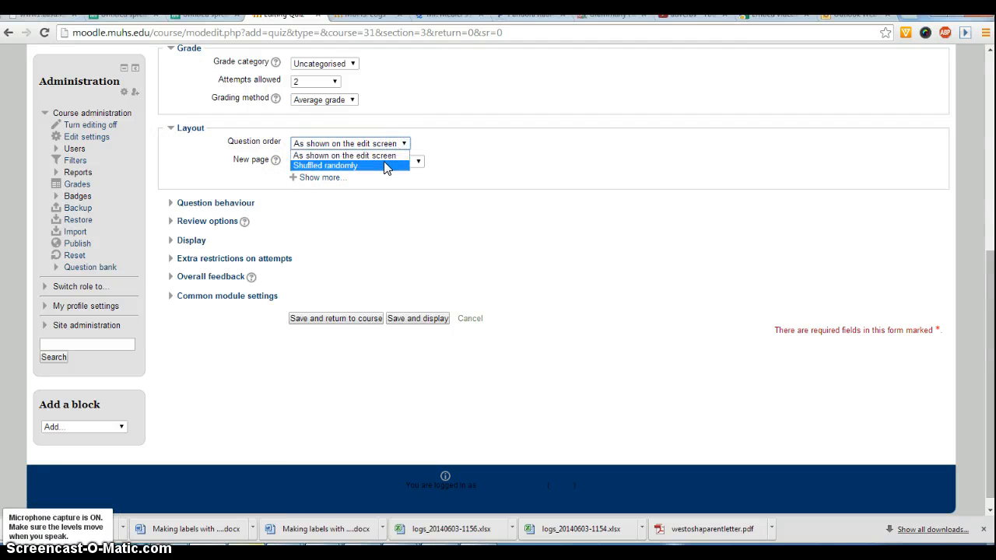
left_click(386, 165)
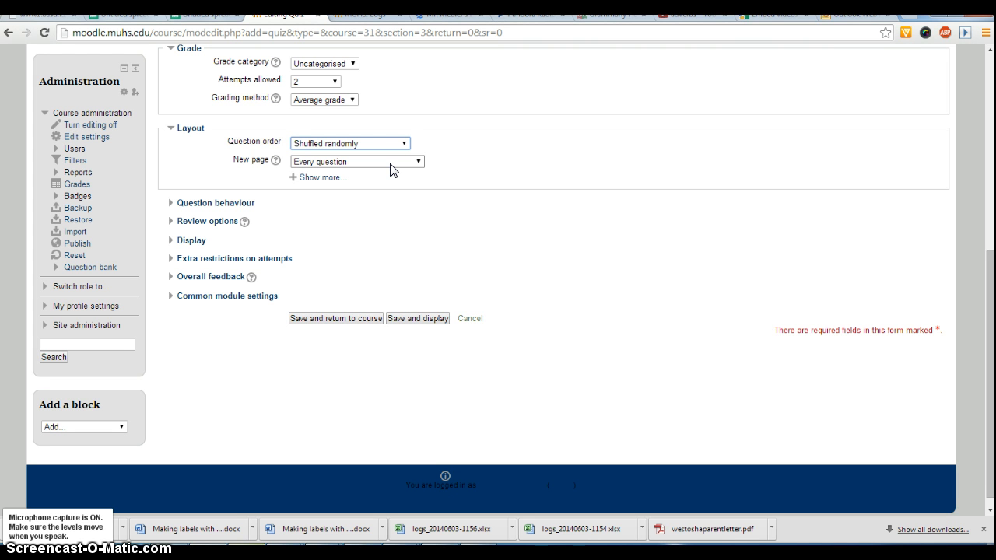
left_click(391, 144)
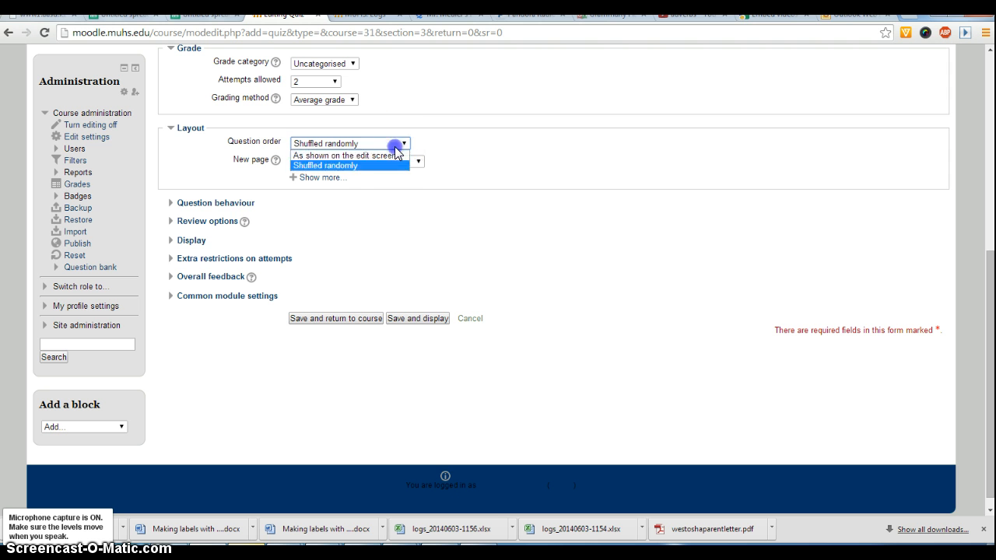
left_click(394, 154)
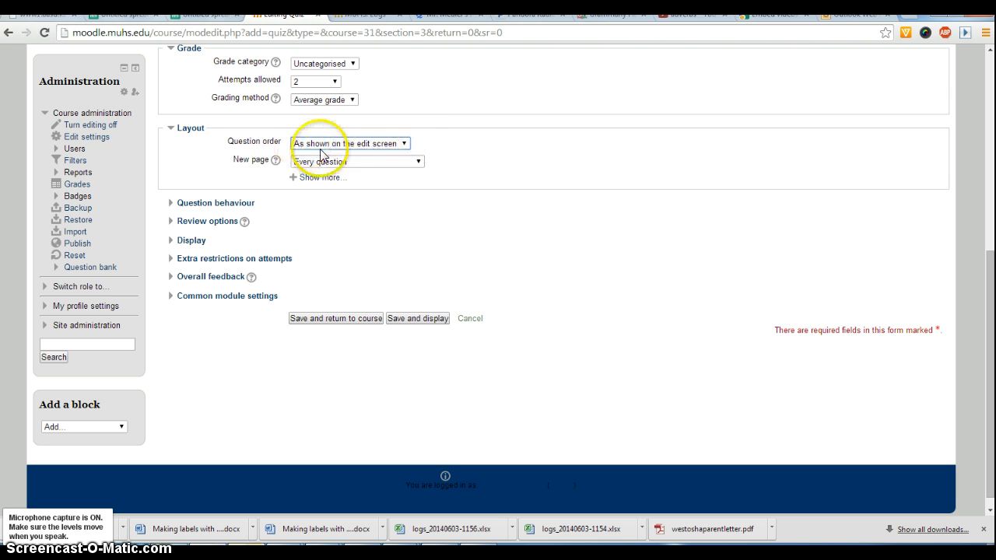
left_click(379, 147)
left_click(380, 165)
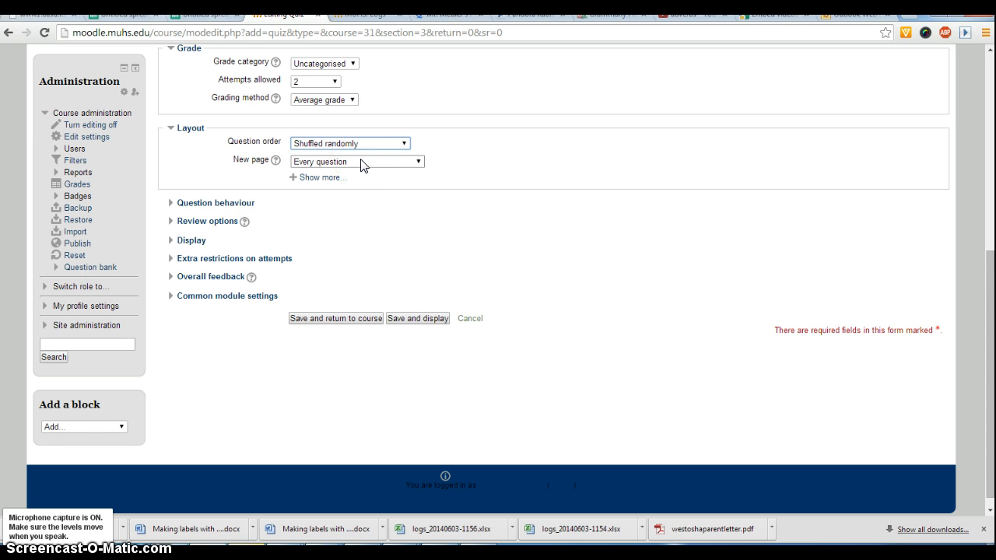
Set the quiz to start a new page for every question, keeping the question order Shuffled randomly.
left_click(363, 164)
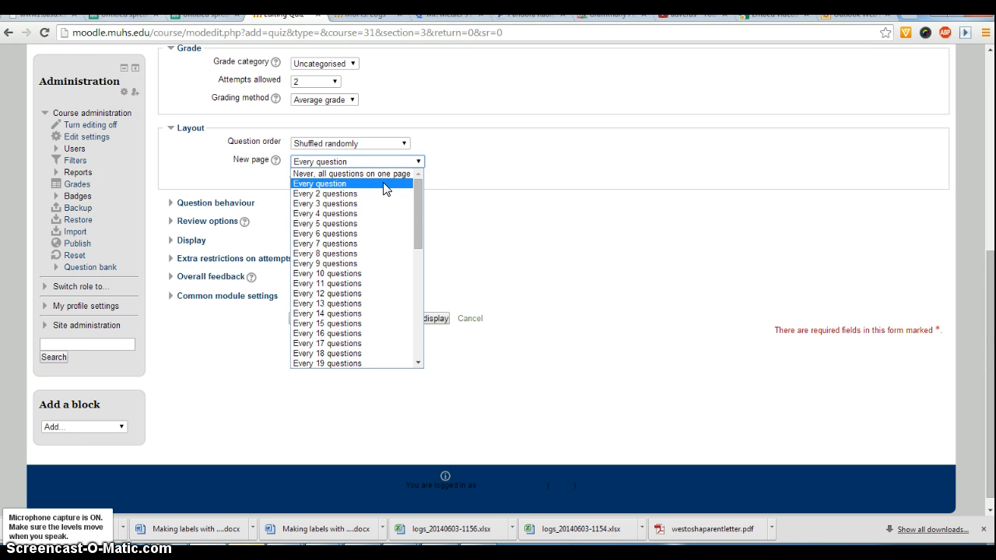
scroll(372, 265, "down", 5)
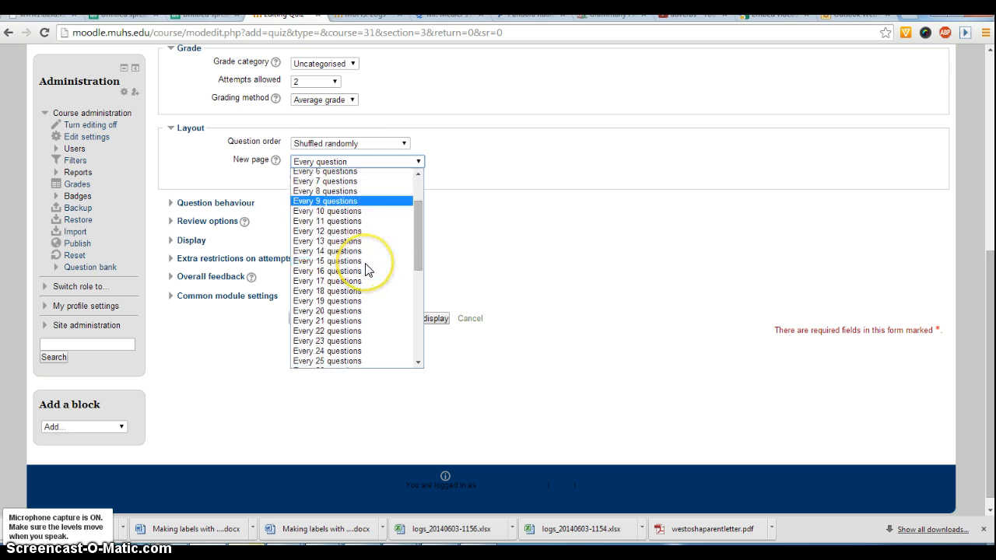
scroll(372, 241, "up", 5)
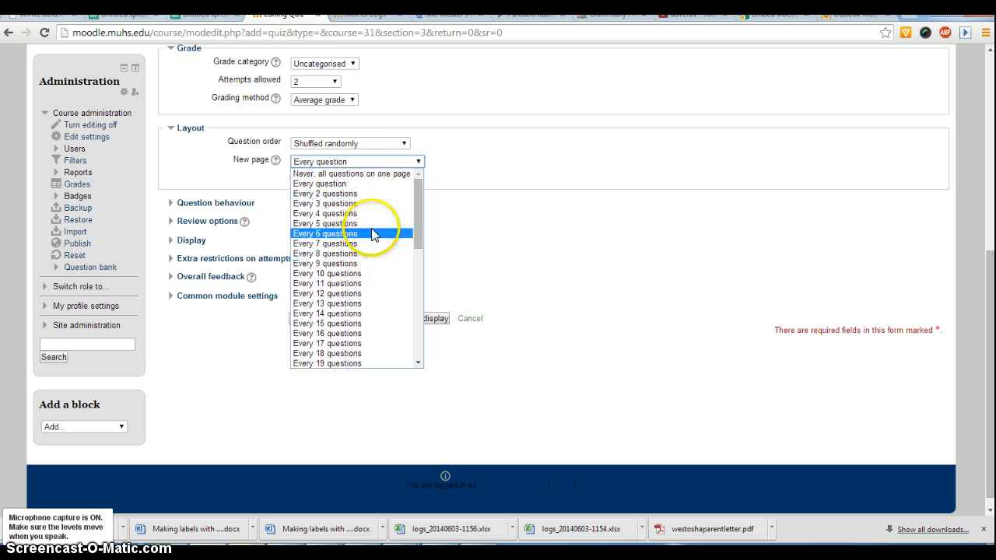
left_click(368, 186)
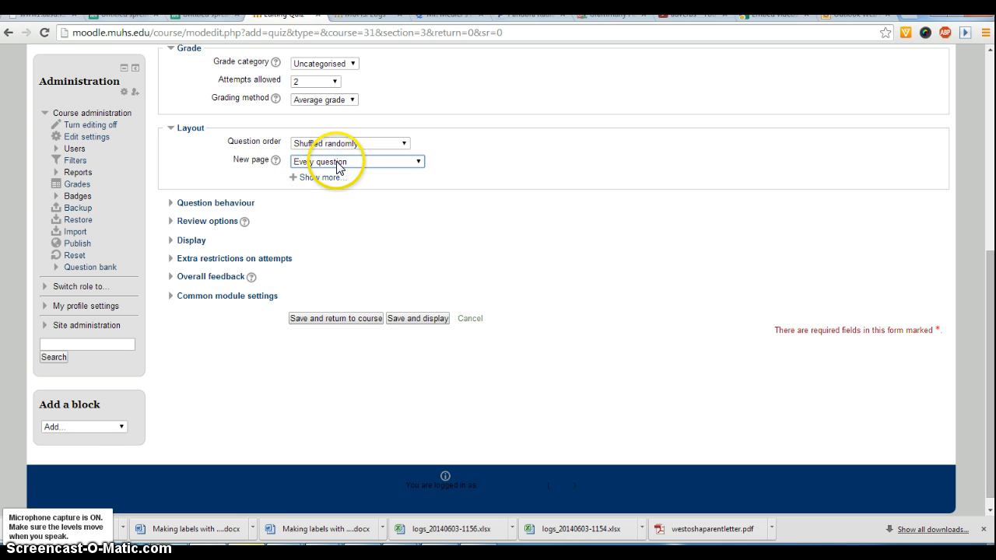
scroll(336, 167, "down", 1)
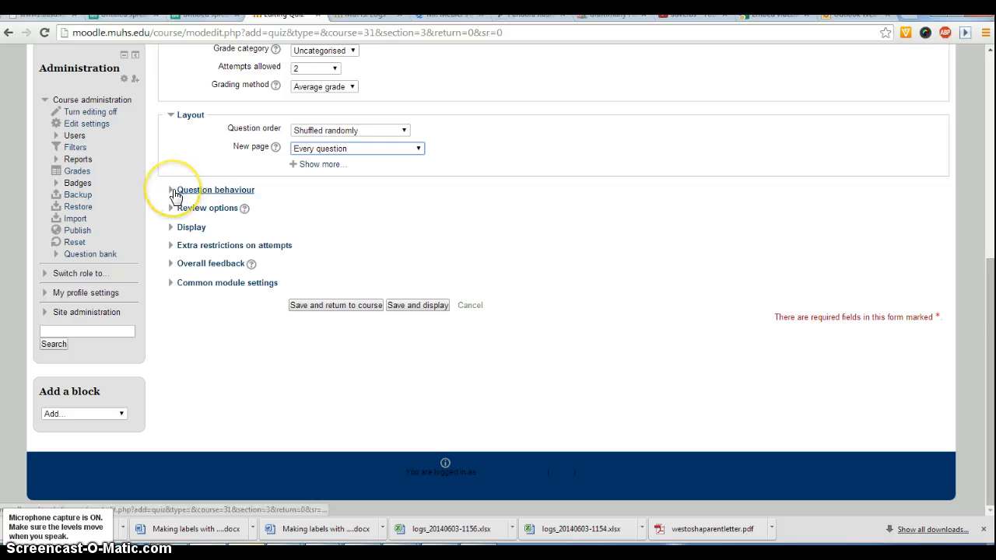
left_click(311, 132)
key("Up")
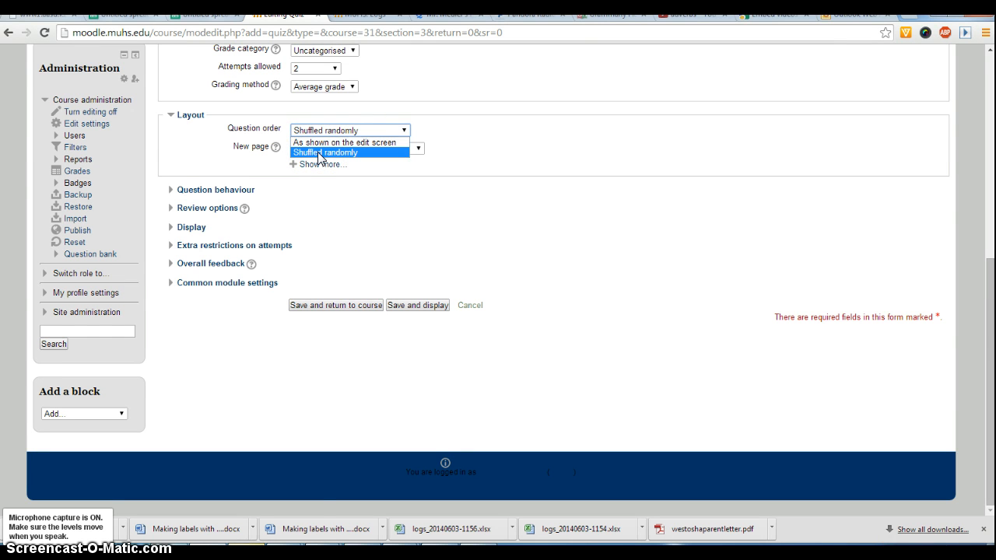
left_click(319, 154)
In the Question behaviour settings, set shuffle within questions to Yes and how questions behave to Deferred feedback.
left_click(175, 189)
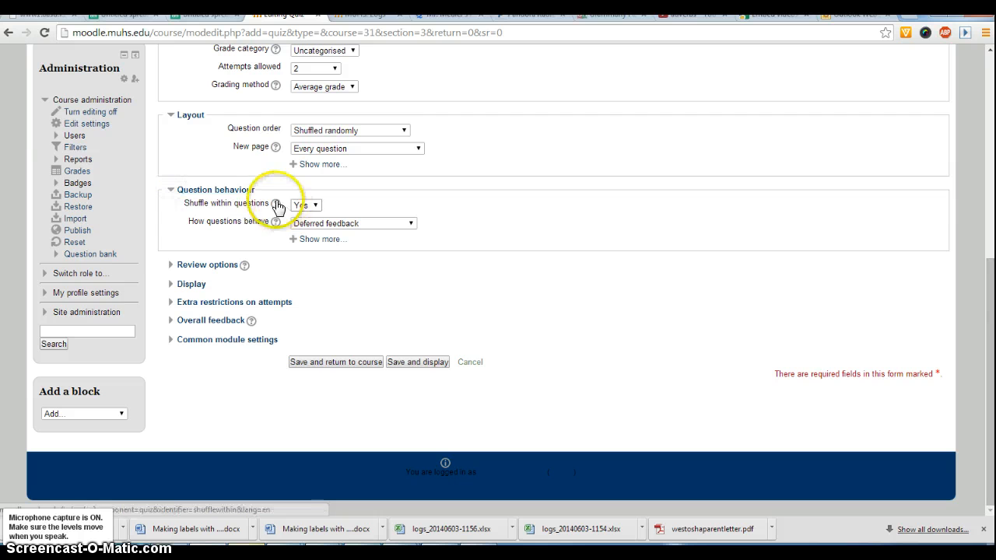
left_click(315, 205)
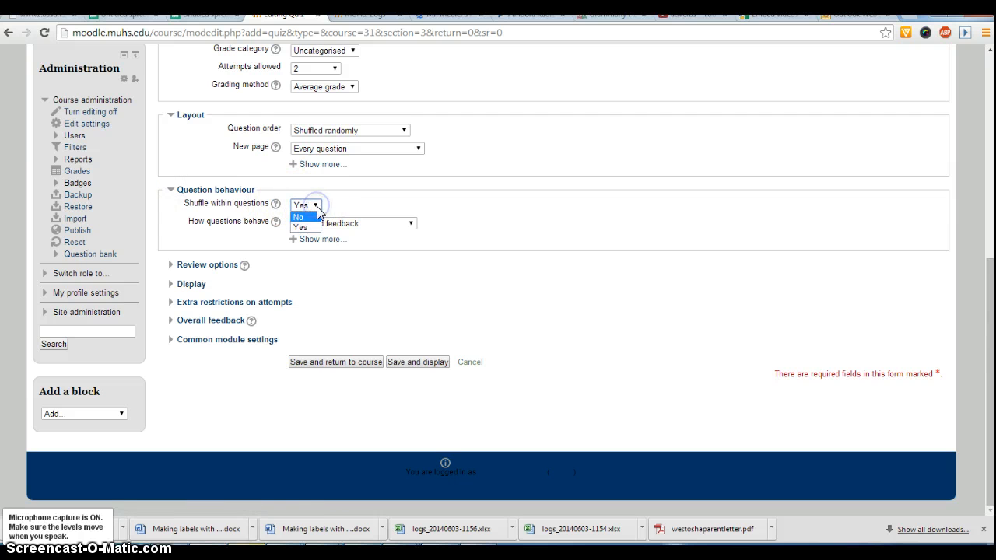
left_click(309, 226)
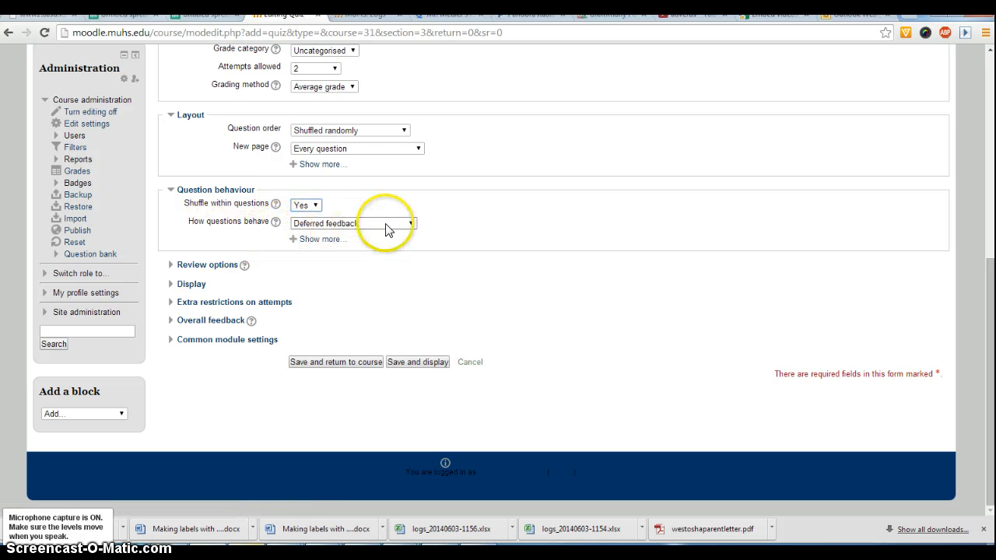
left_click(408, 225)
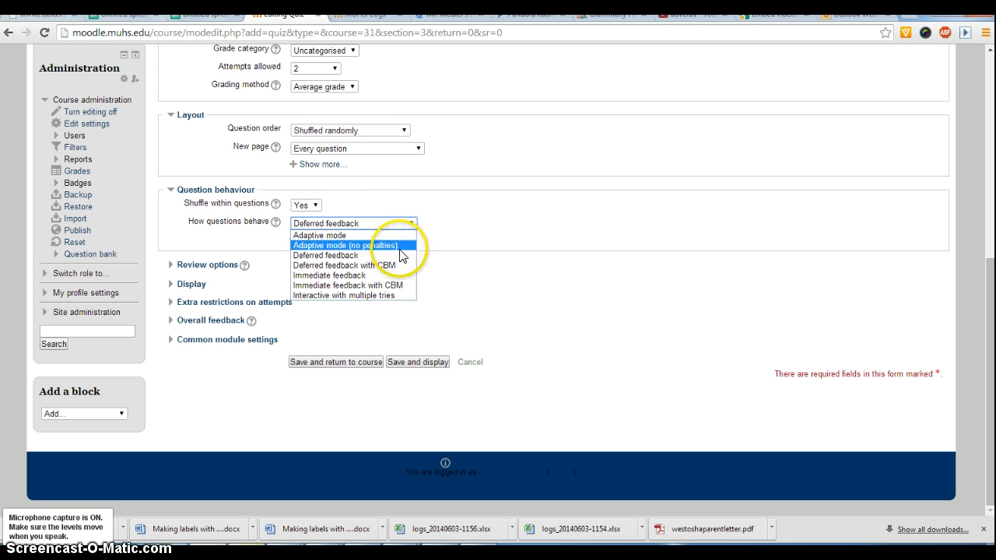
left_click(394, 255)
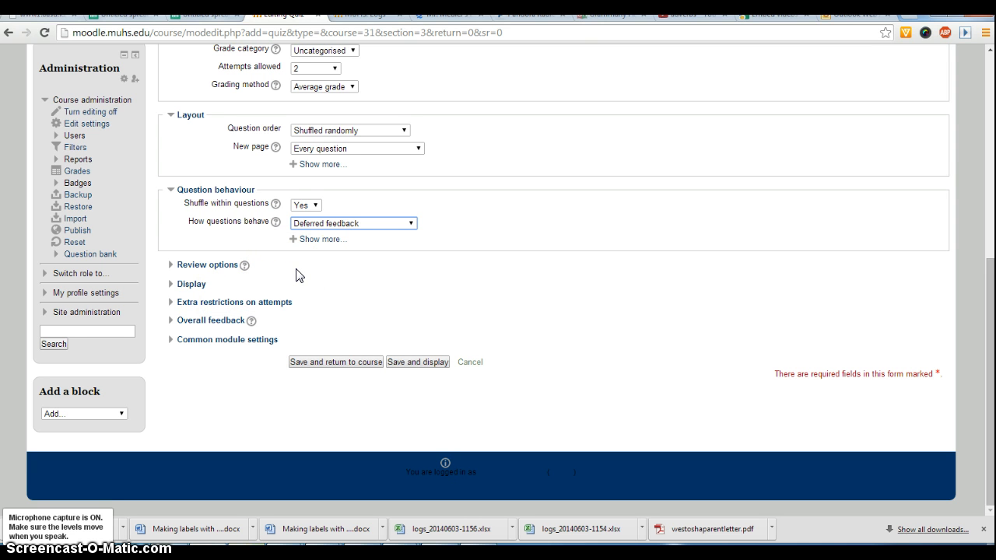
Expand the quiz's Review options section.
left_click(181, 265)
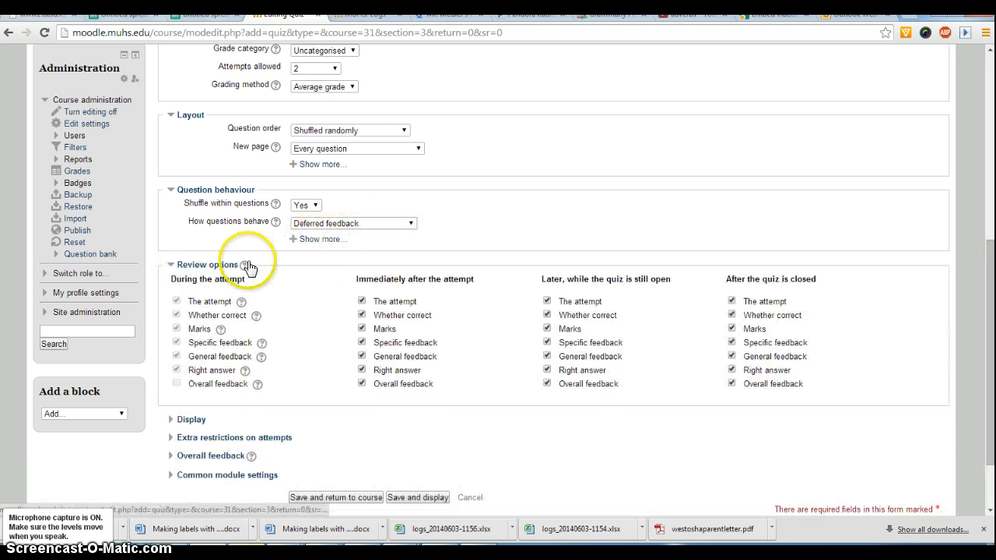
left_click(175, 265)
left_click(177, 265)
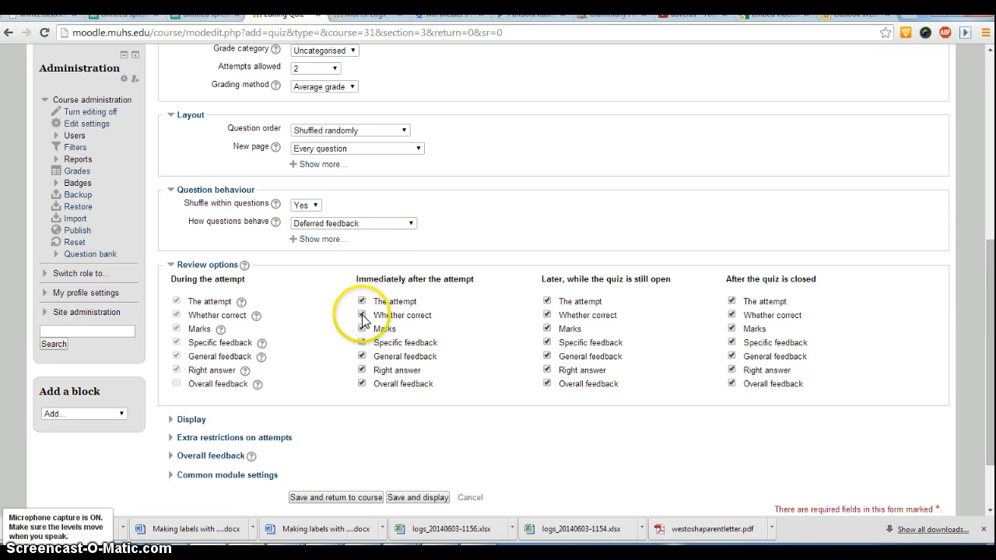
Try hiding the right answer immediately after the attempt, while the quiz is still open and after it is closed, and restore all three options.
left_click(362, 370)
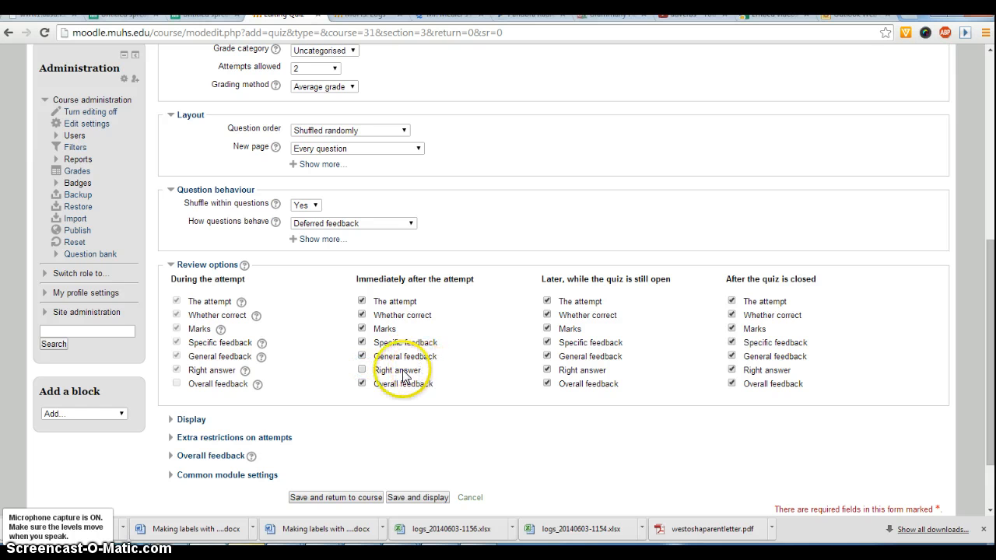
left_click(362, 370)
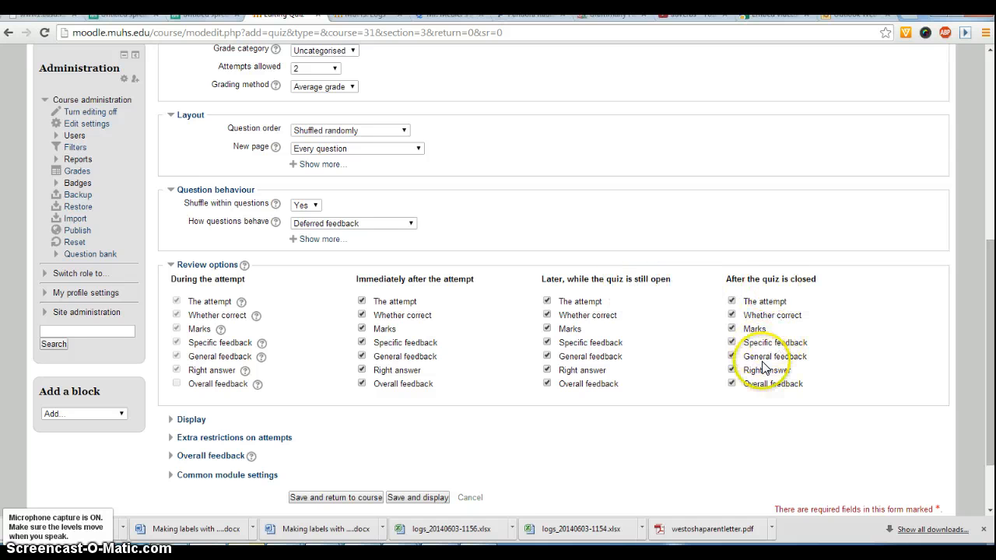
left_click(362, 370)
left_click(547, 369)
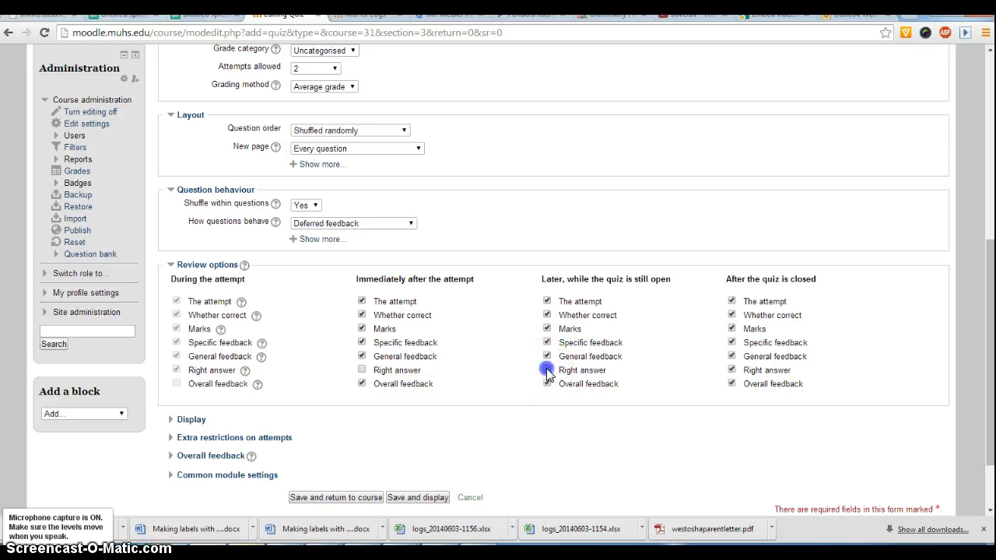
left_click(731, 370)
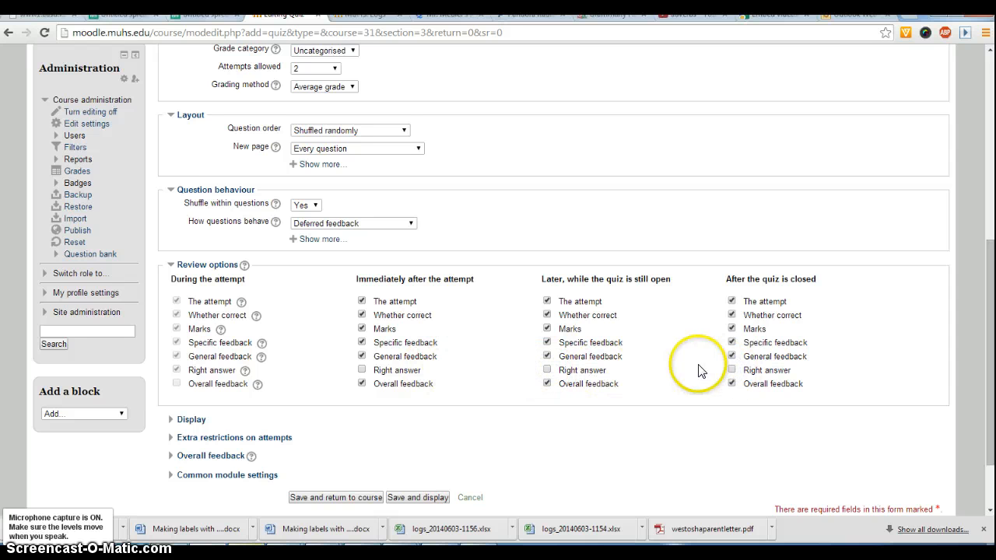
left_click(731, 370)
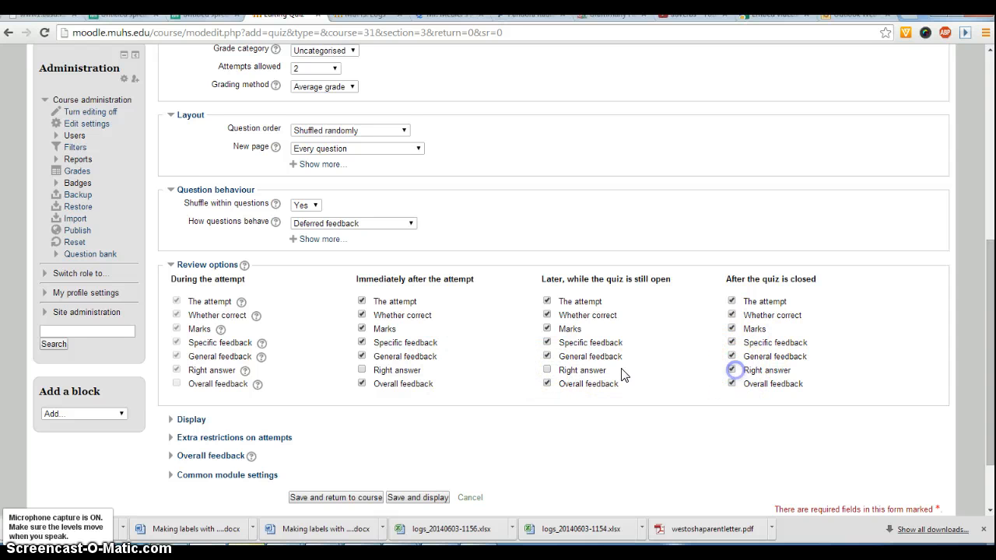
left_click(546, 371)
left_click(362, 370)
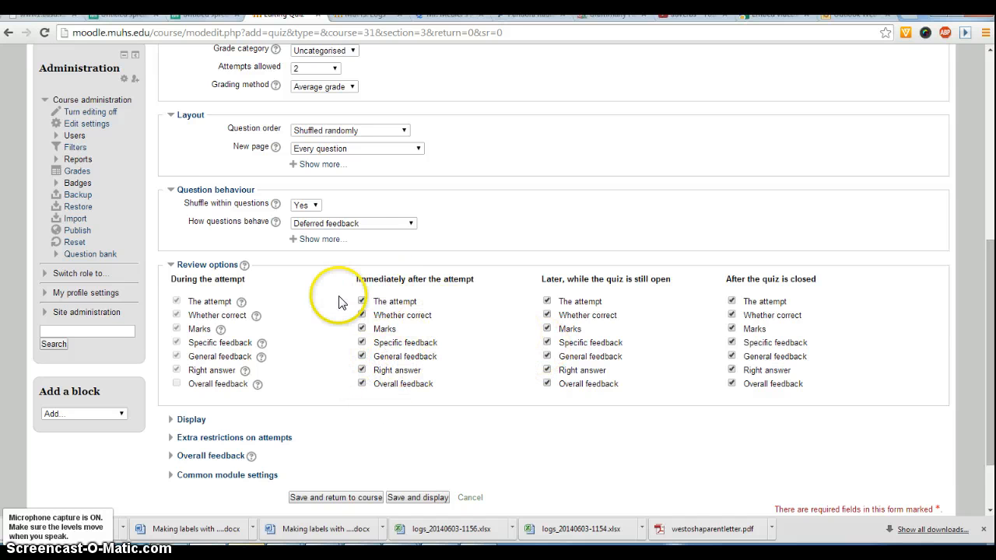
Try the Immediate feedback question behaviour, disabling and re-enabling the Right answer review option during the attempt.
left_click(377, 227)
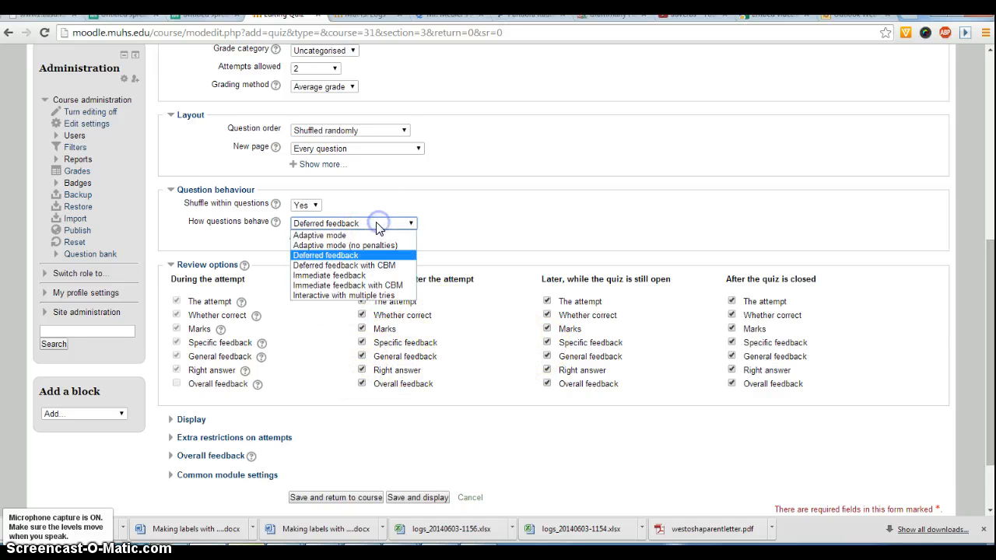
left_click(381, 276)
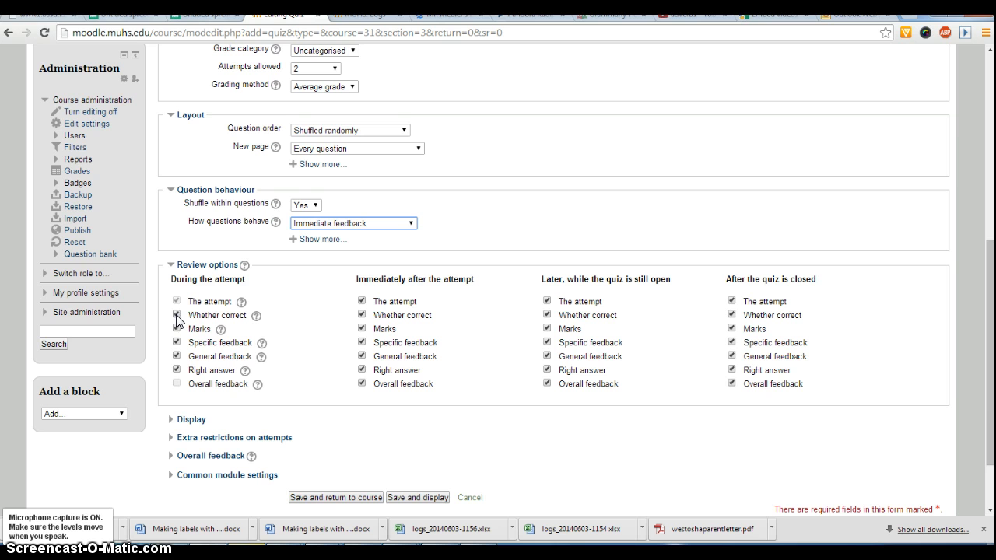
left_click(177, 371)
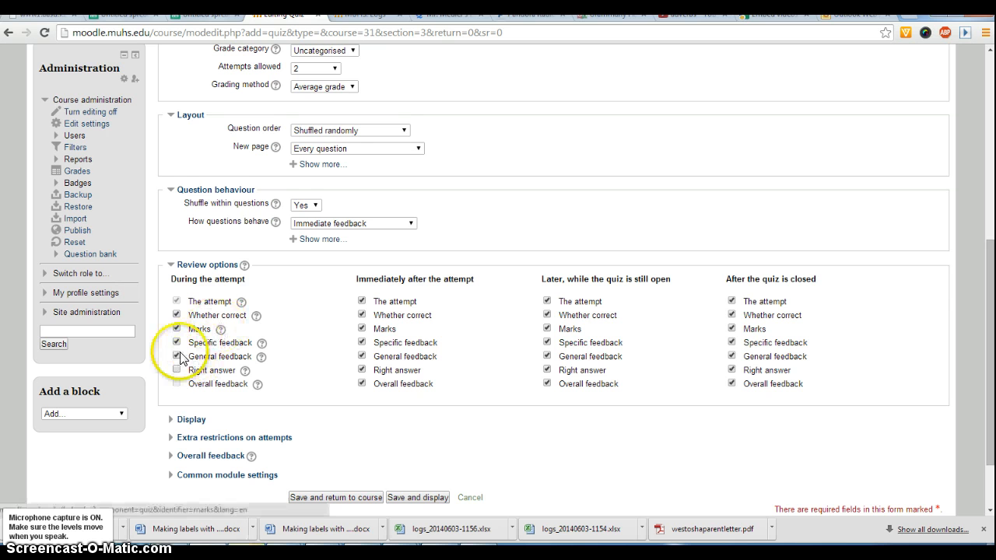
left_click(177, 371)
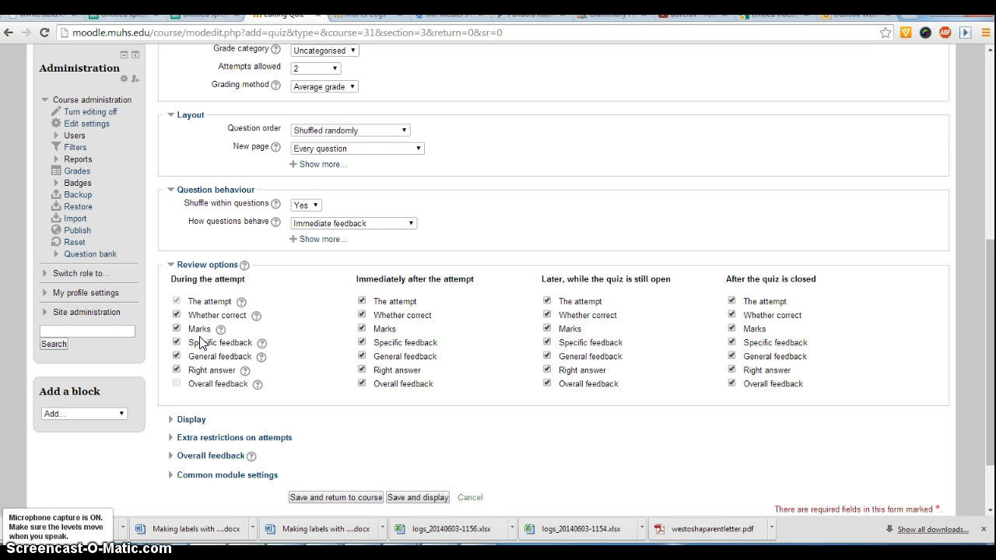
Set how questions behave to Interactive with multiple tries and check the additional question behaviour option.
left_click(331, 224)
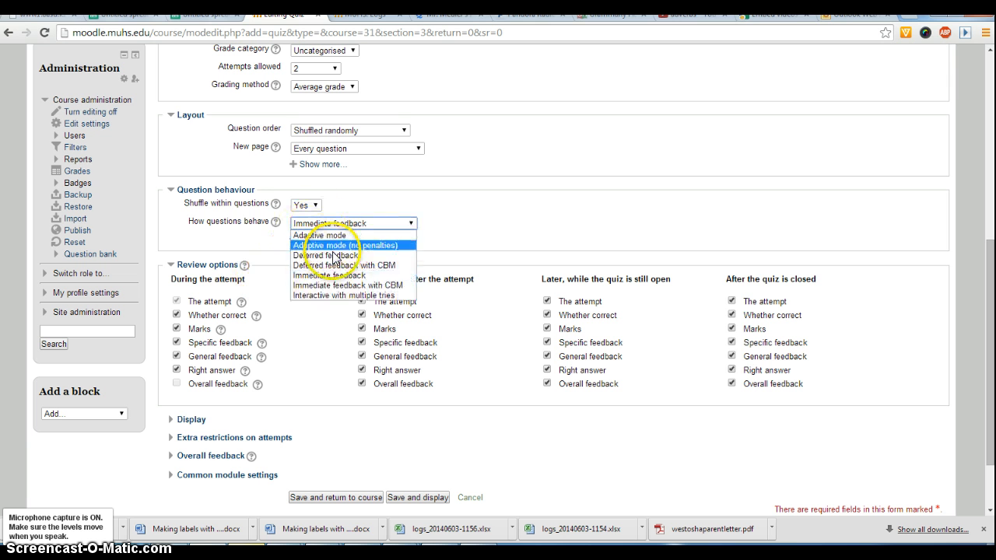
left_click(381, 297)
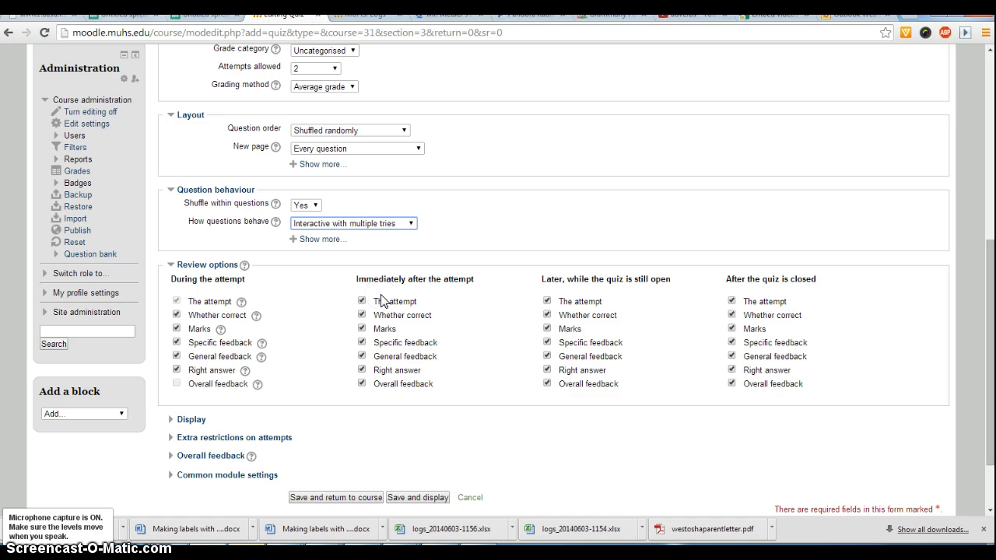
scroll(363, 249, "down", 1)
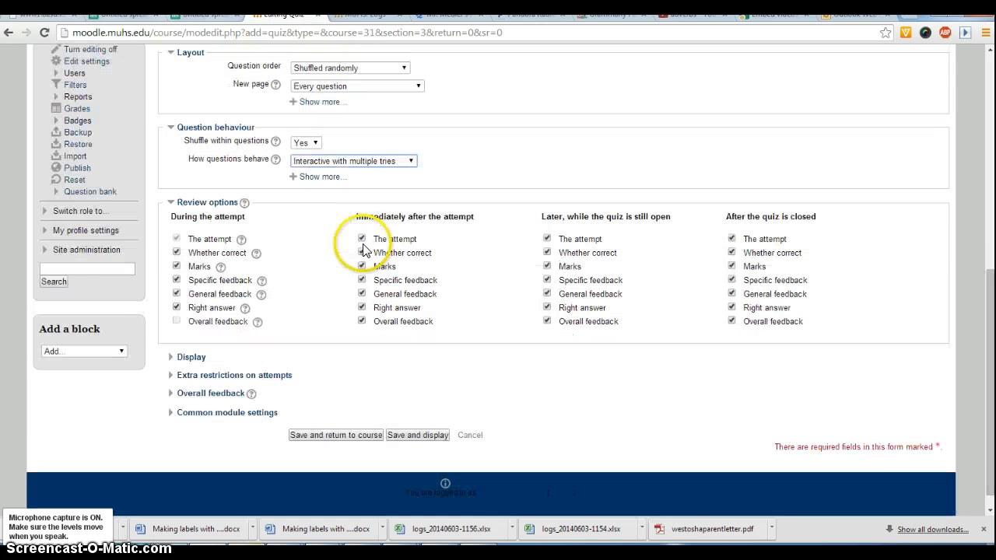
scroll(364, 249, "up", 1)
left_click(337, 241)
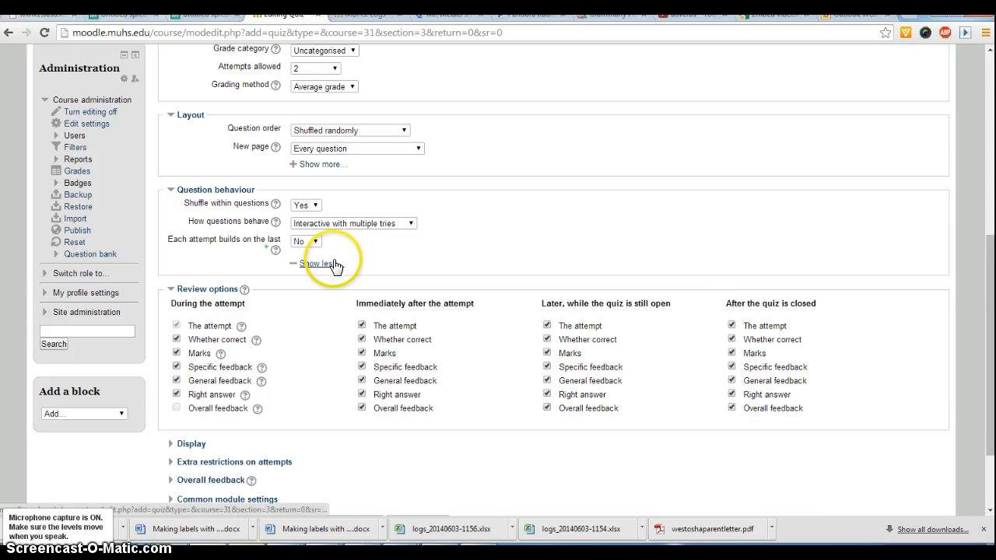
left_click(334, 260)
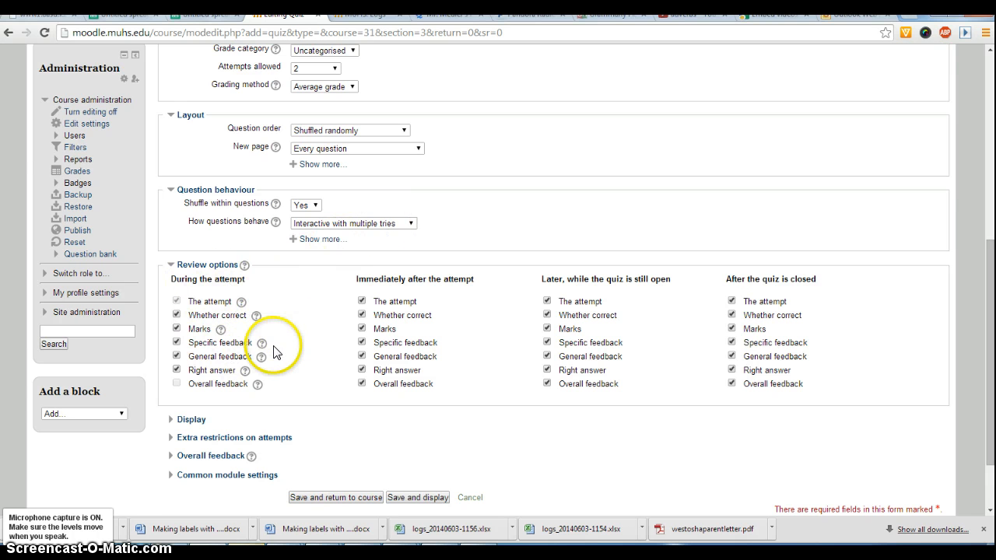
Hide the right answer during the attempt in the quiz's review options.
scroll(285, 350, "up", 2)
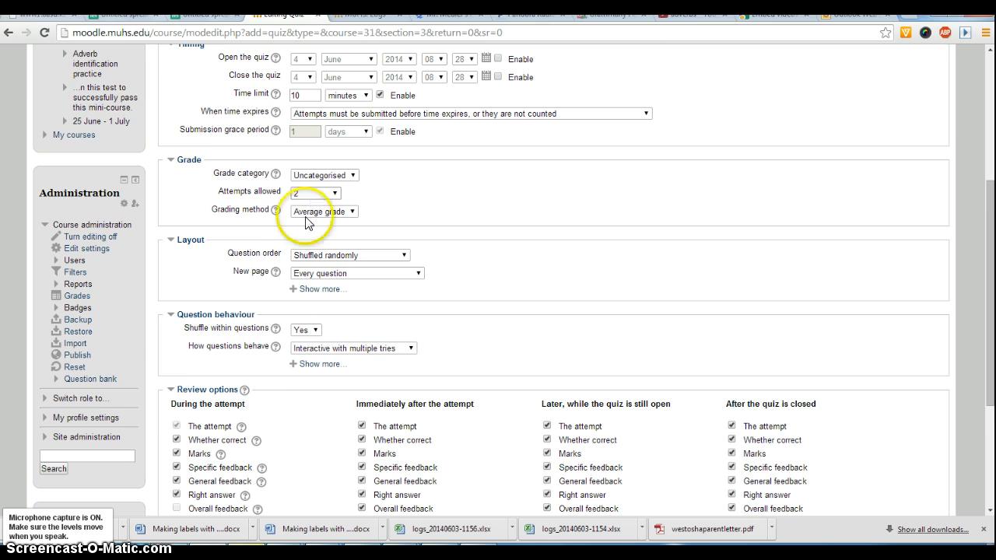
scroll(311, 389, "down", 1)
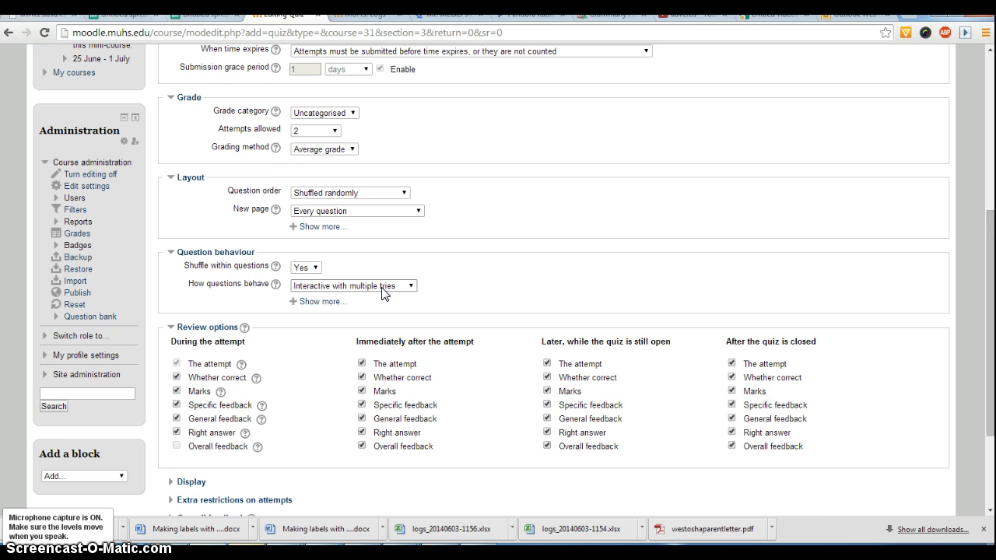
scroll(381, 292, "down", 1)
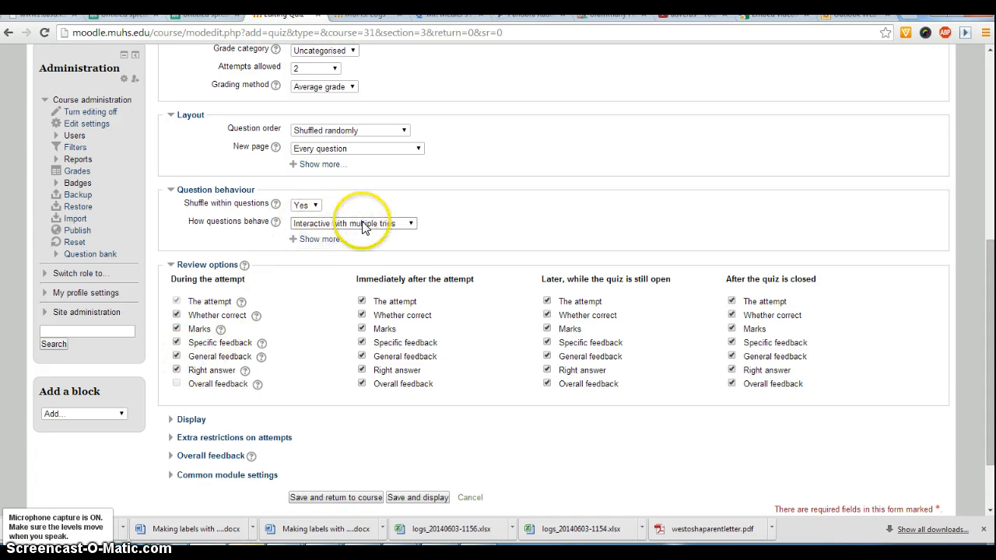
left_click(176, 371)
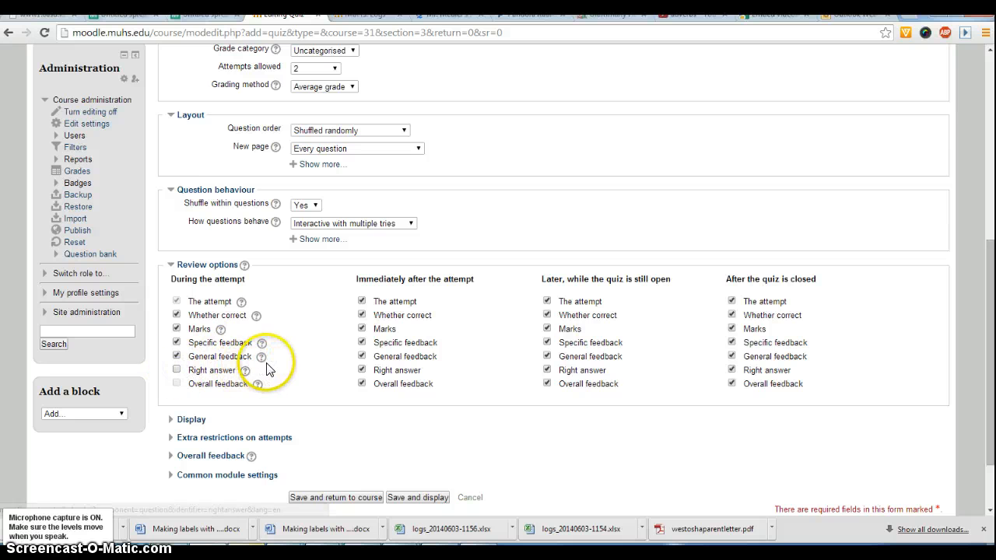
scroll(247, 373, "down", 1)
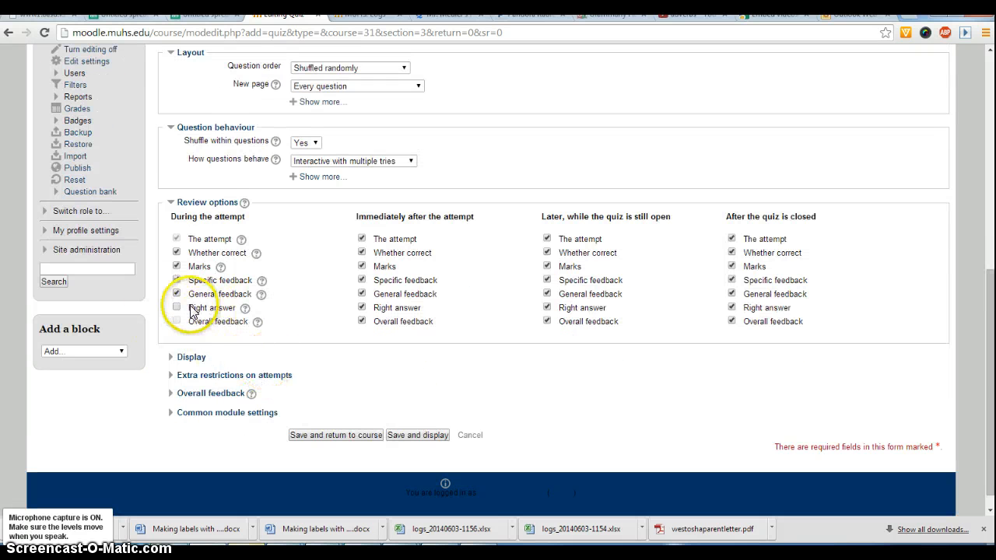
Set how questions behave to Immediate feedback.
scroll(200, 312, "up", 1)
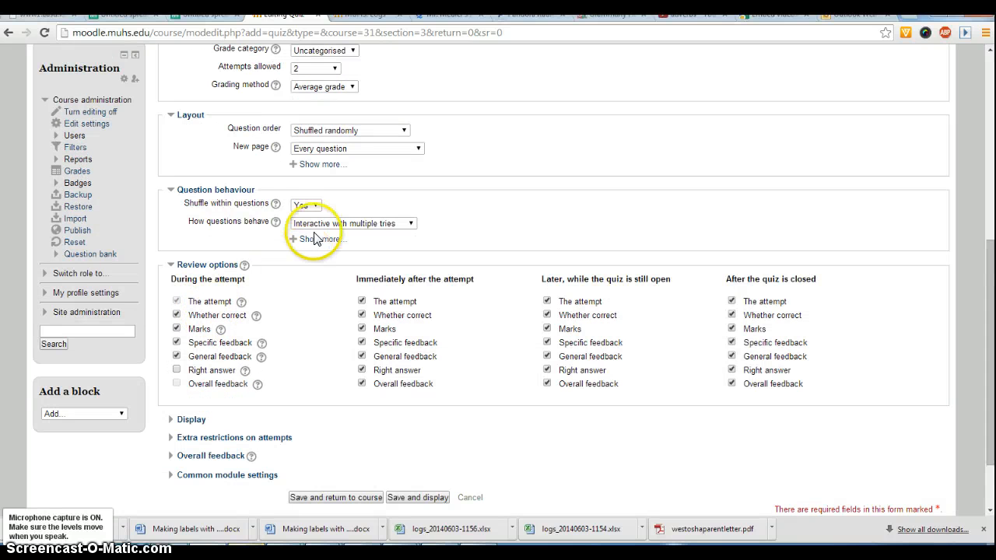
left_click(333, 223)
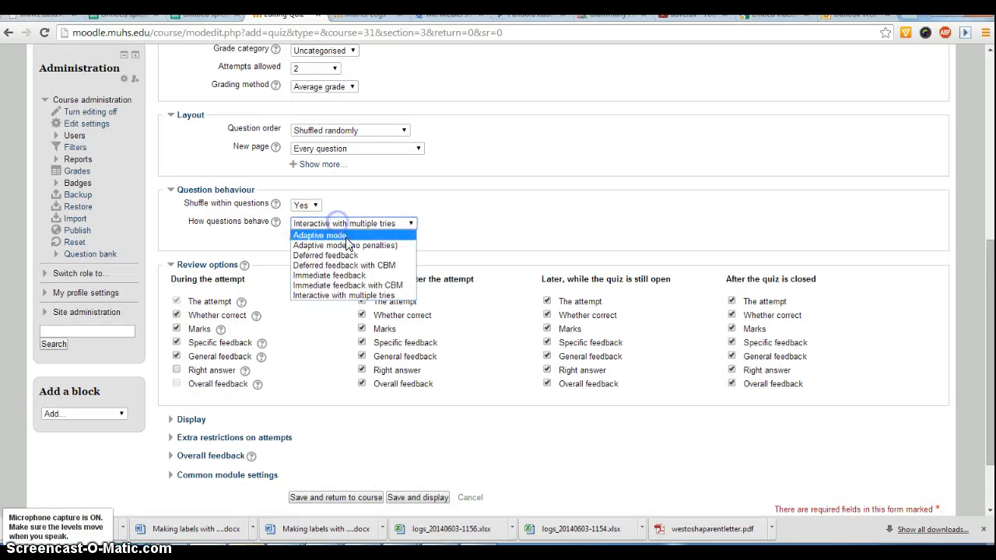
left_click(364, 276)
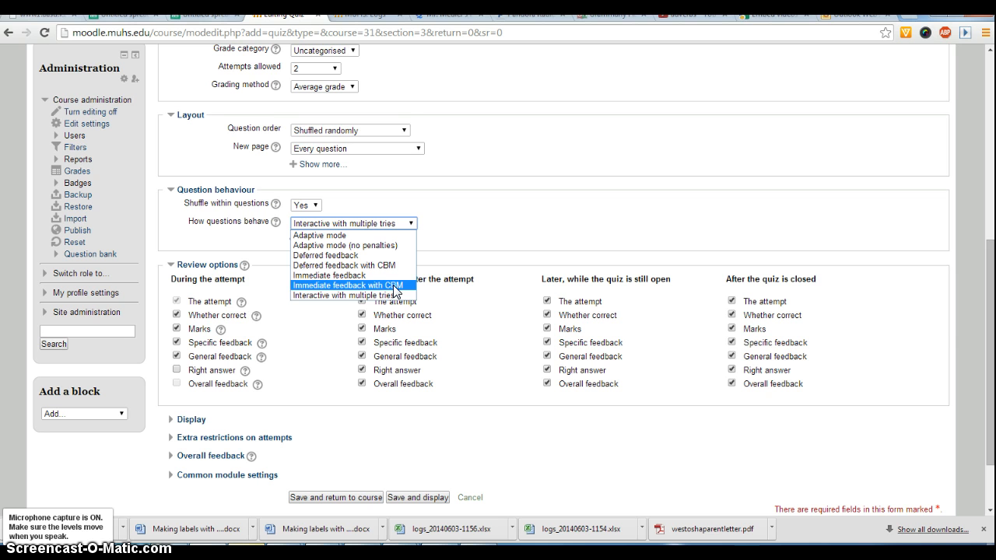
left_click(375, 275)
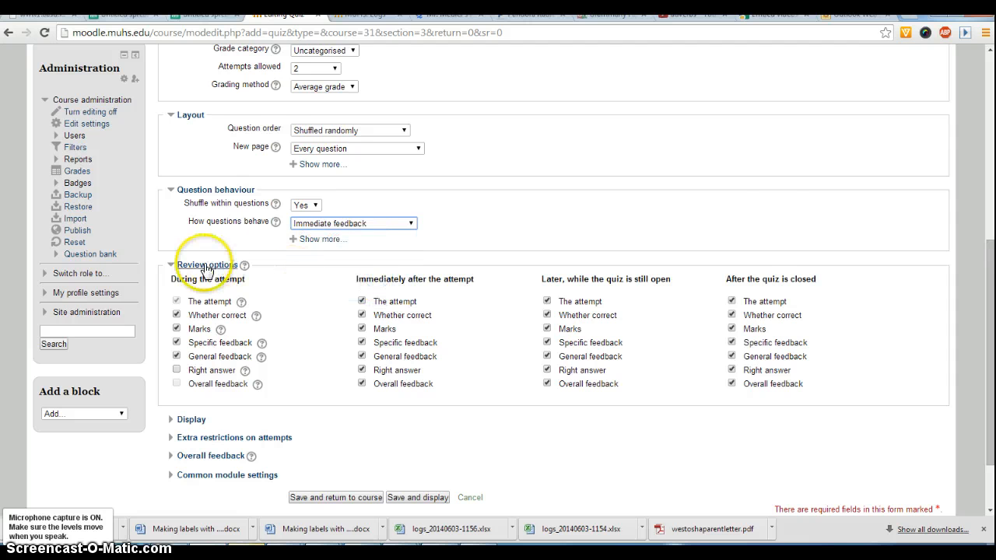
Expand the Display and Extra restrictions on attempts sections, including the additional restriction options.
scroll(262, 356, "down", 1)
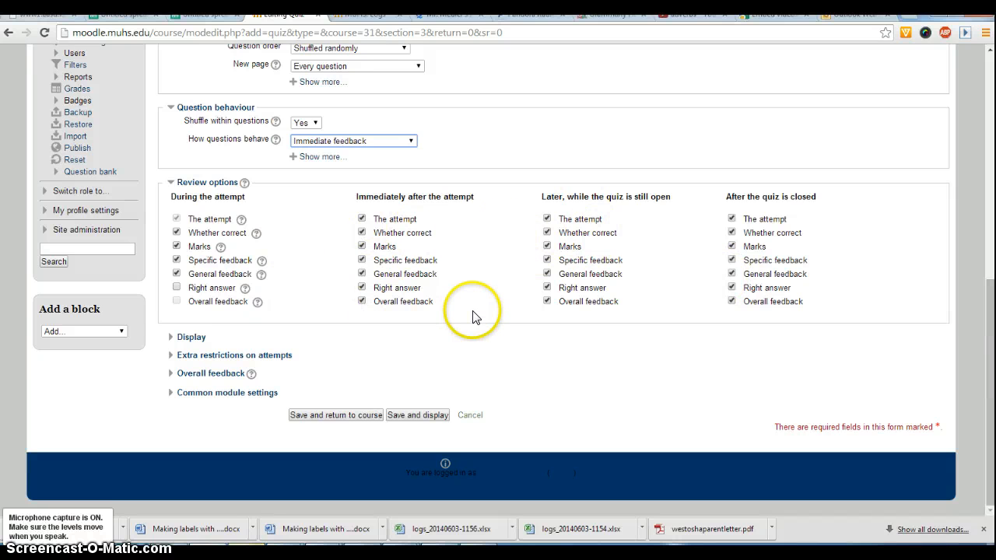
left_click(188, 337)
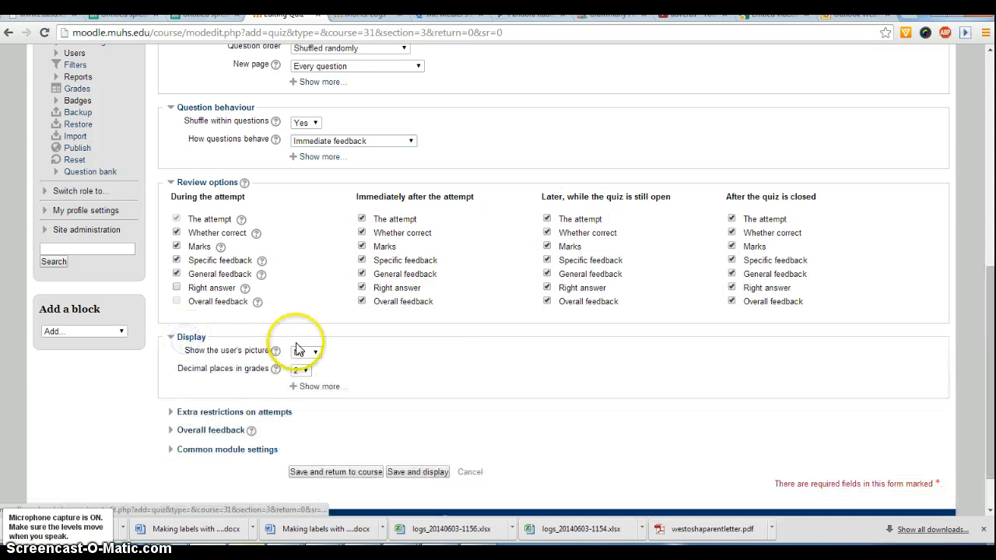
scroll(311, 349, "down", 2)
left_click(235, 356)
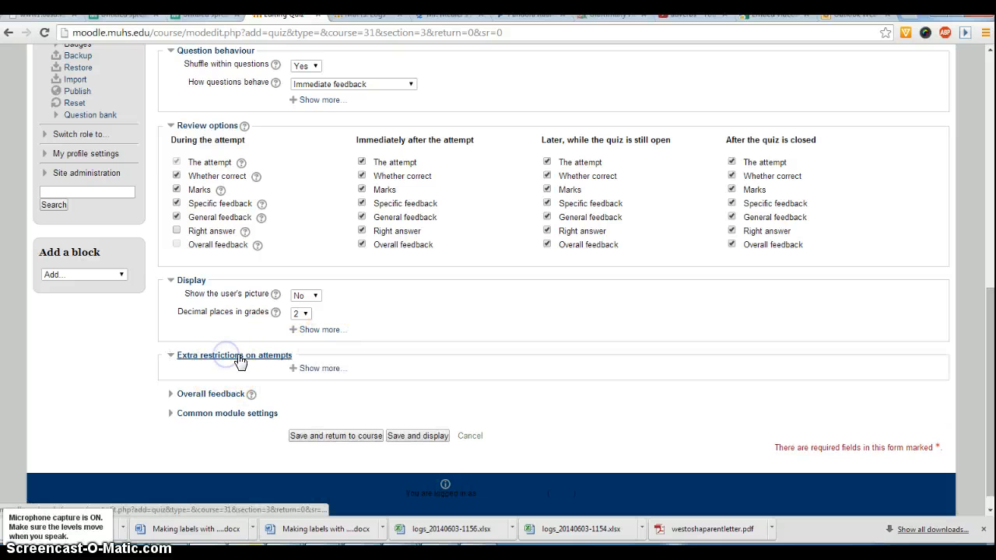
left_click(311, 369)
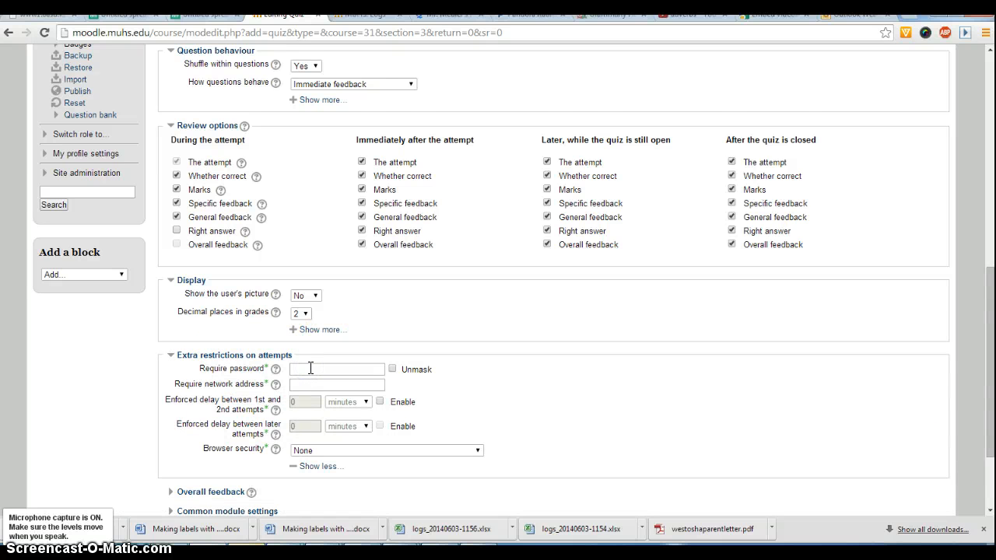
scroll(310, 368, "down", 2)
Try enabling an enforced delay of 20 minutes between the 1st and 2nd attempts and disable it again.
scroll(316, 350, "up", 10)
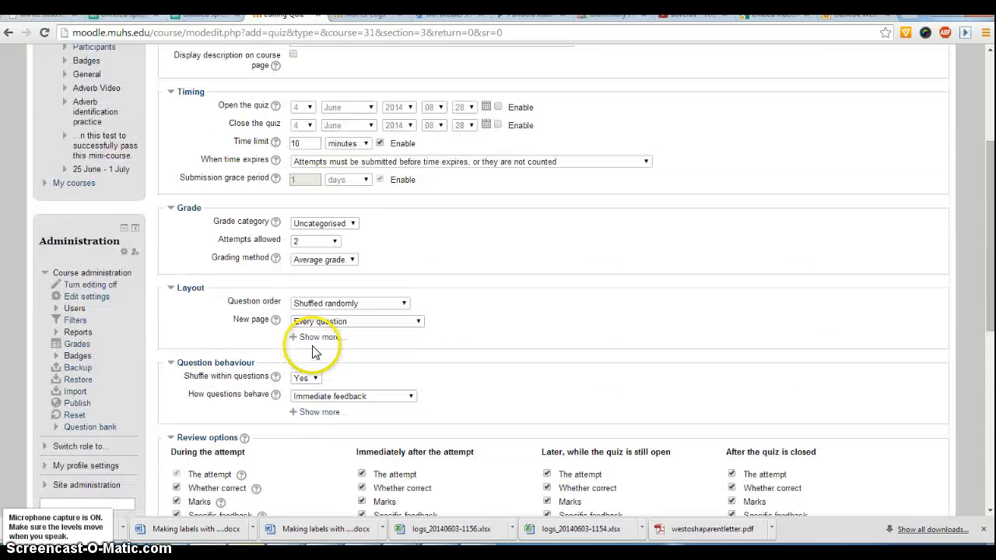
scroll(316, 311, "down", 3)
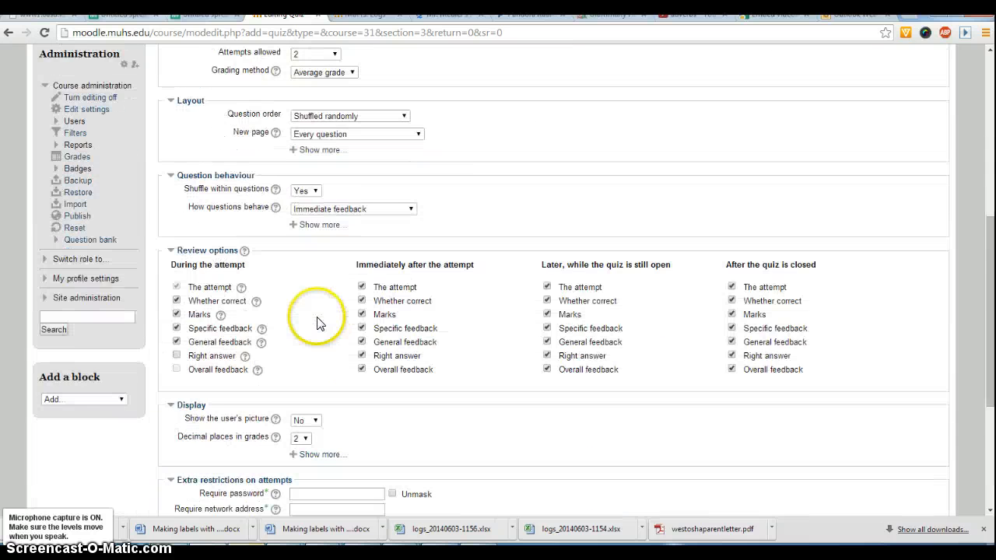
scroll(316, 322, "down", 3)
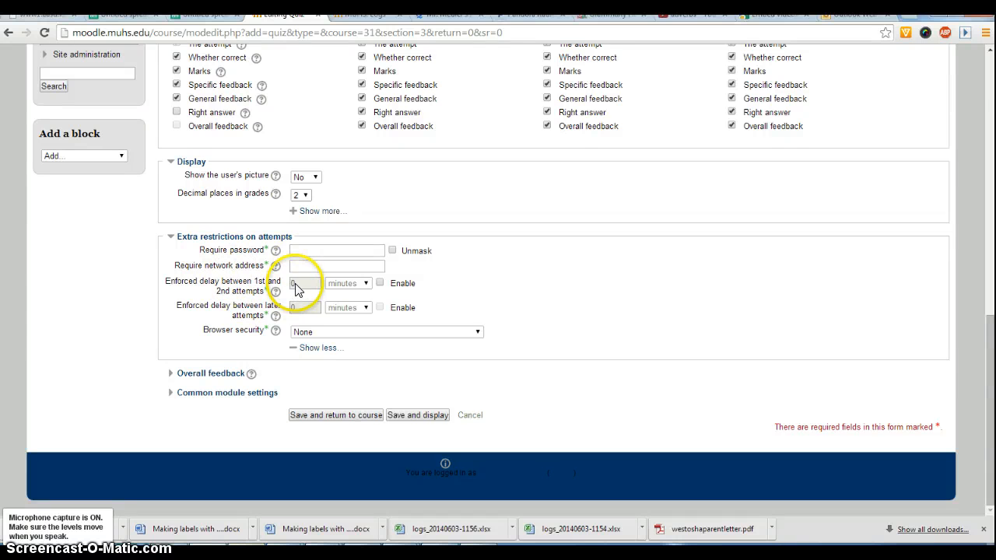
left_click(379, 283)
double_click(309, 283)
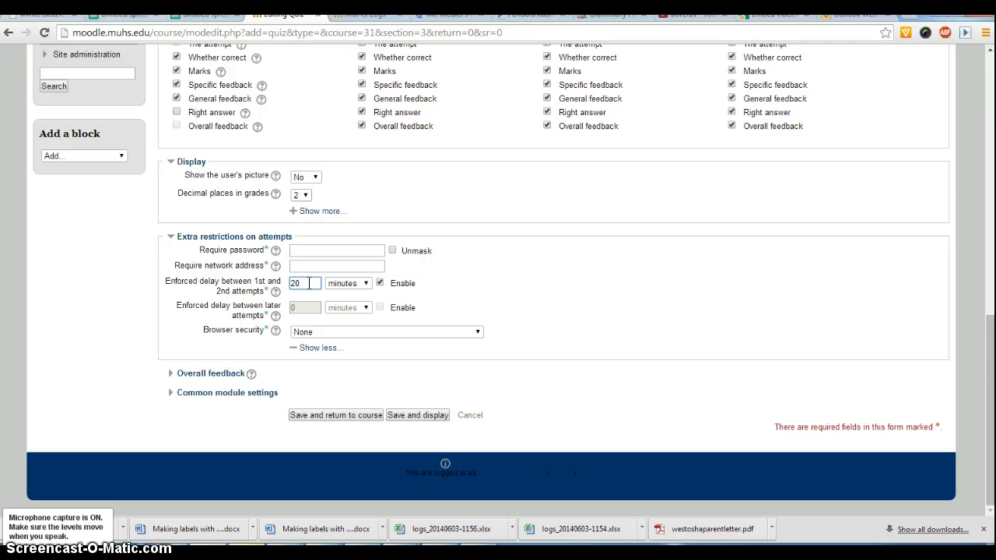
left_click_drag(311, 283, 273, 296)
left_click(380, 283)
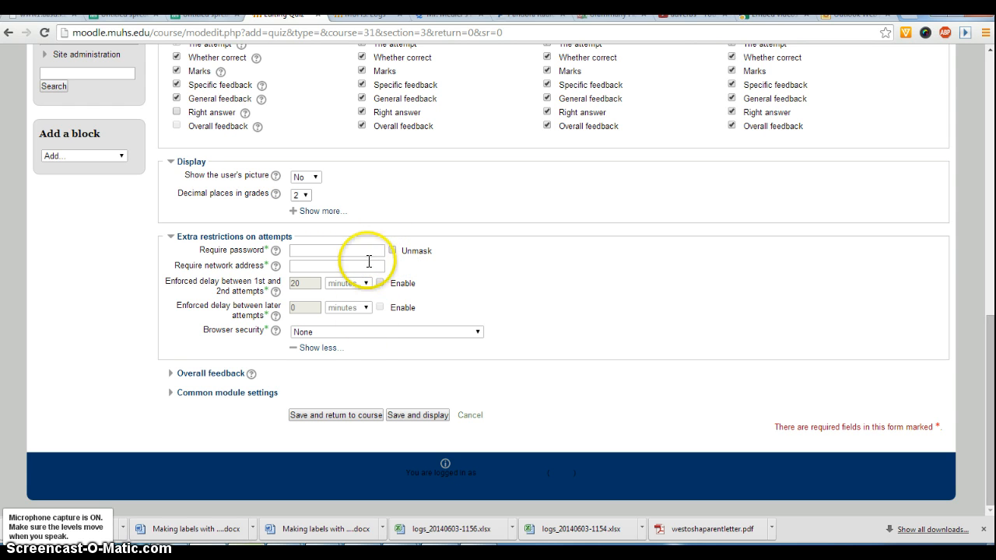
Expand Overall feedback and enter "Good job" as the feedback for the 100% grade boundary.
left_click(183, 378)
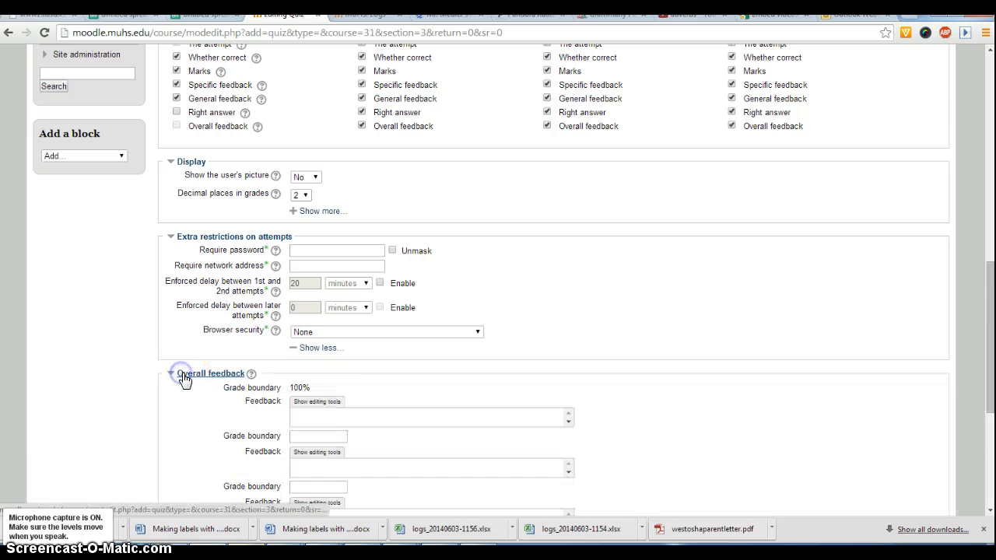
scroll(351, 382, "down", 3)
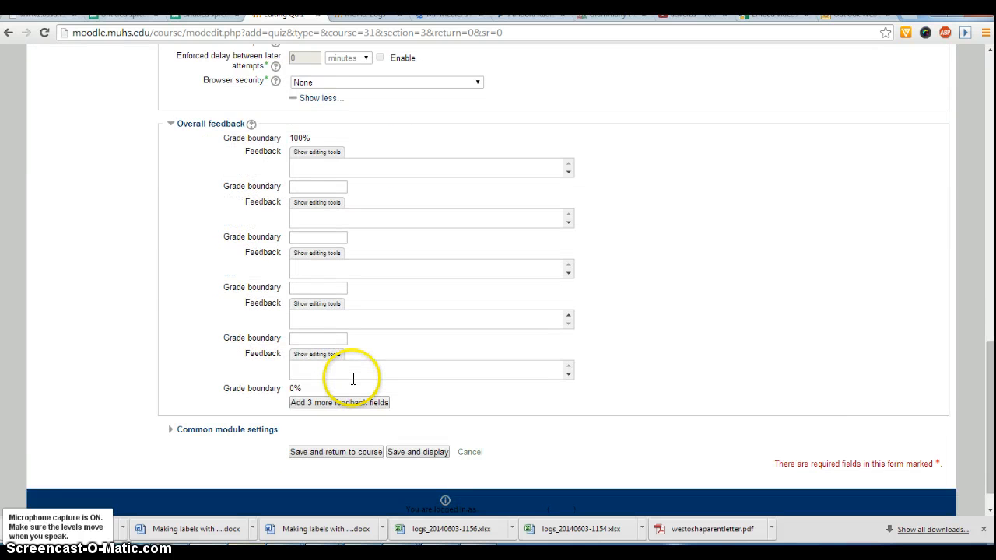
scroll(354, 379, "up", 1)
left_click(334, 226)
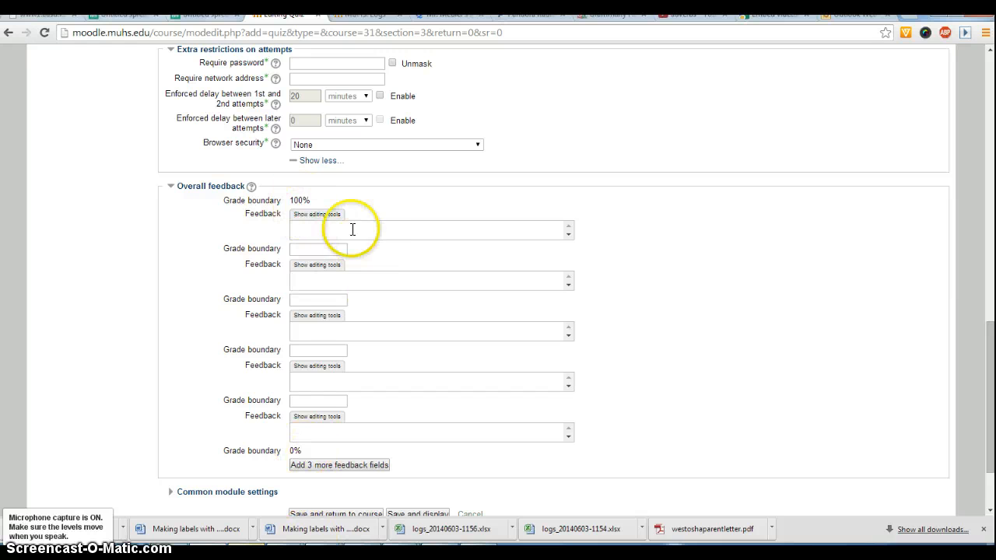
type("Good job")
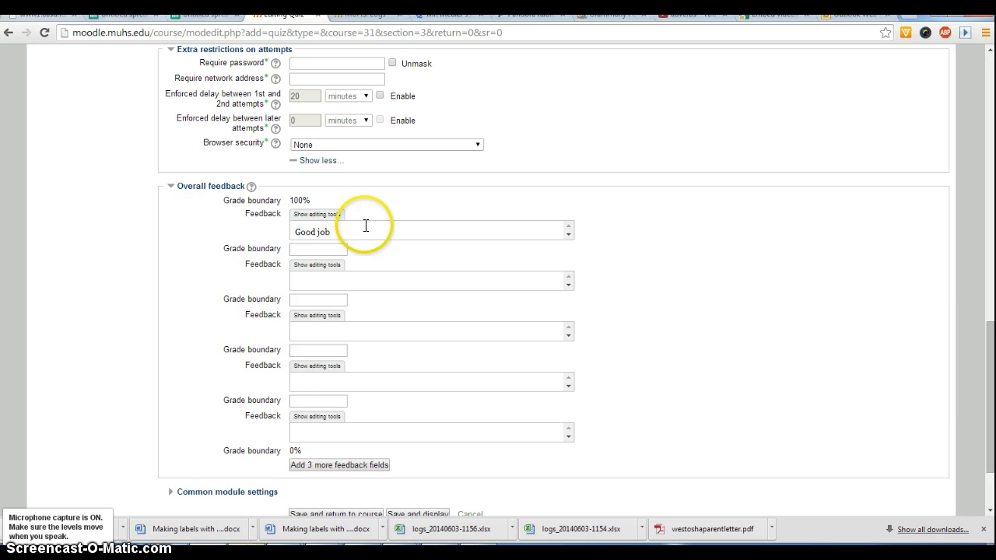
Add a 60% grade boundary with the feedback "It looks like you need more practice" and show that feedback's editing tools.
left_click(331, 249)
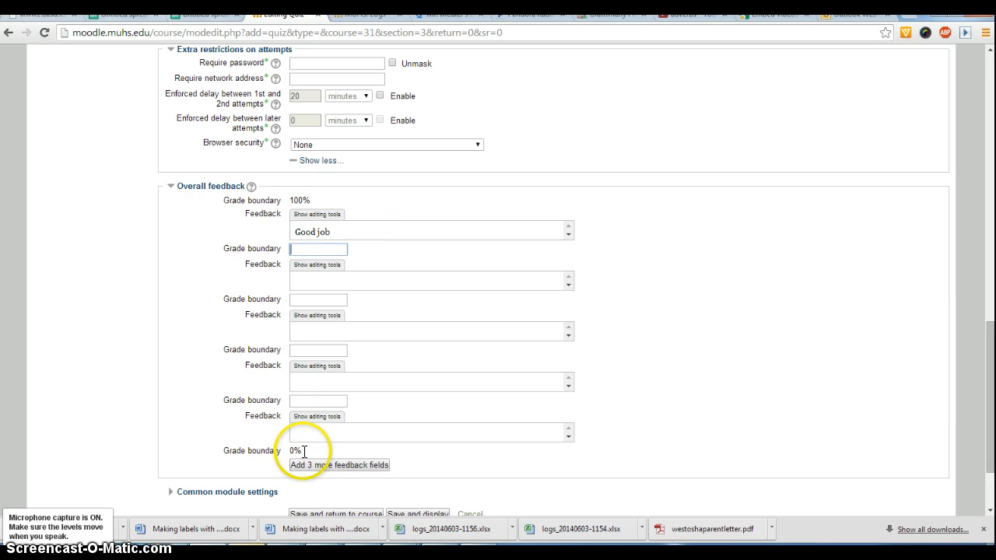
left_click(331, 250)
type("60")
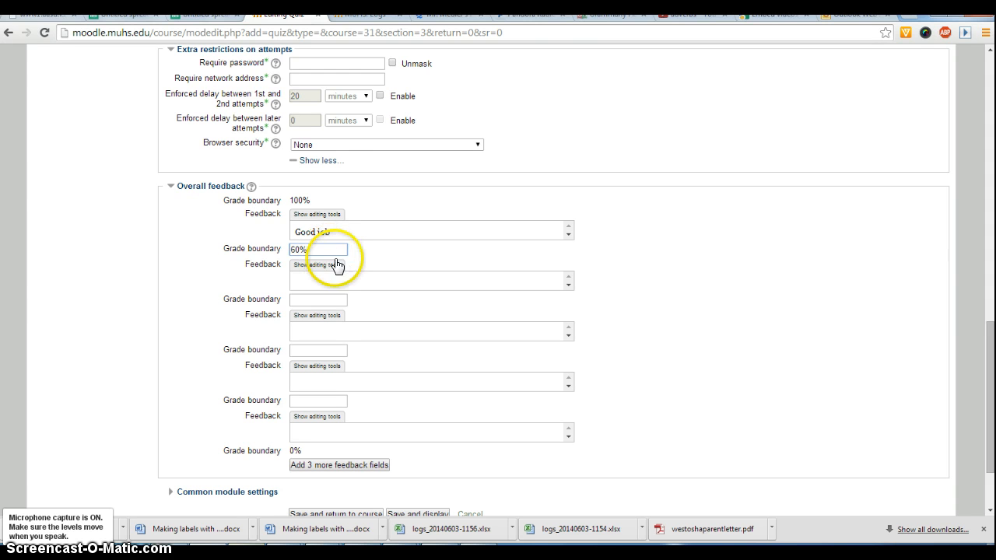
left_click(322, 274)
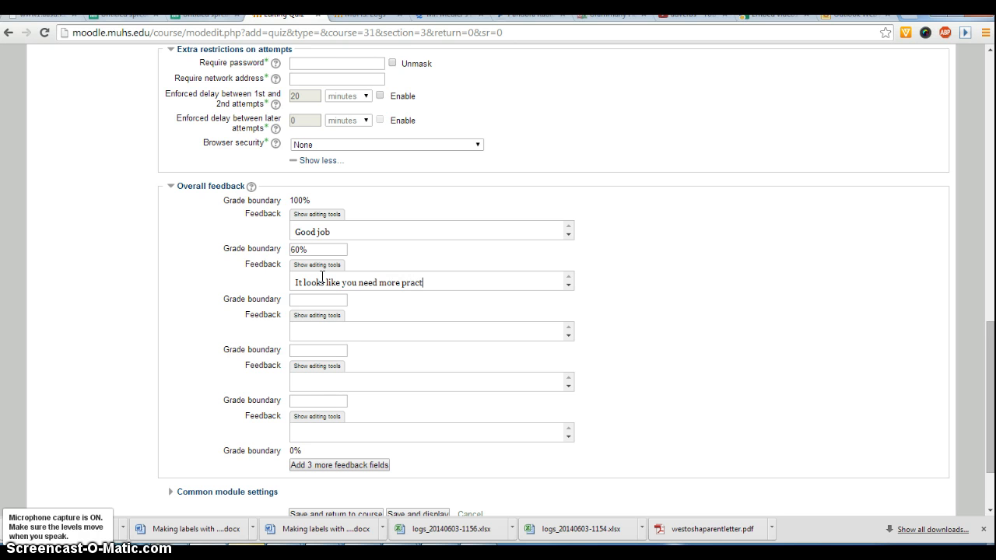
left_click(331, 265)
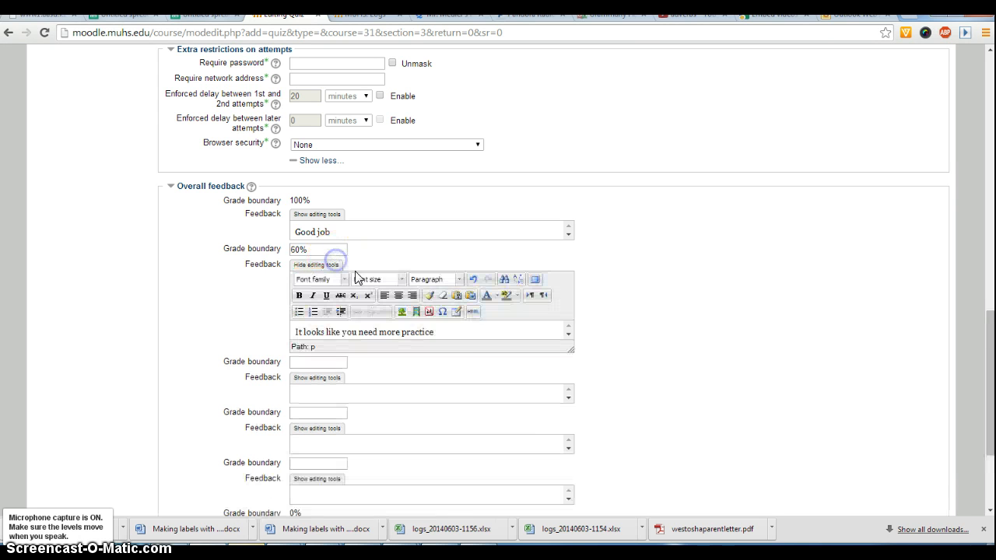
left_click(451, 332)
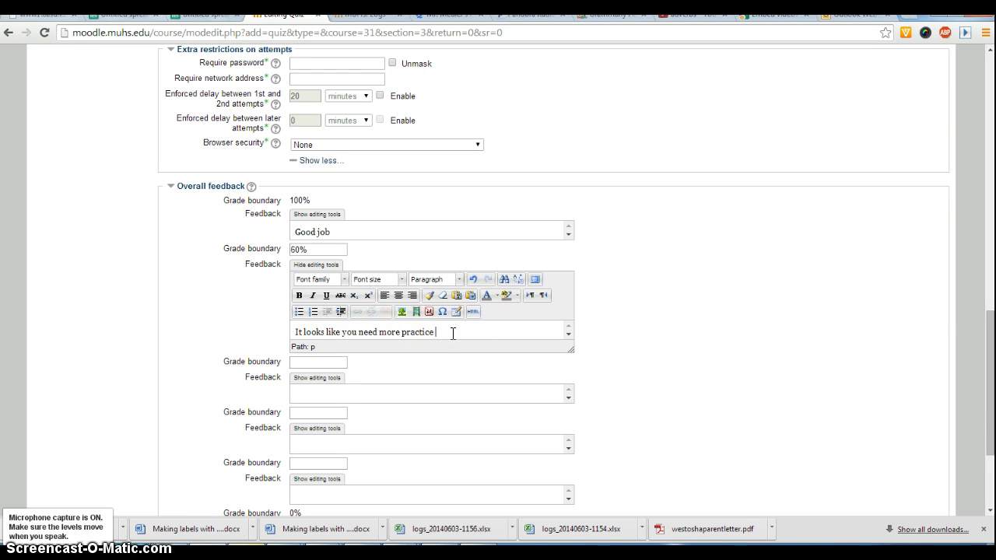
scroll(452, 334, "down", 1)
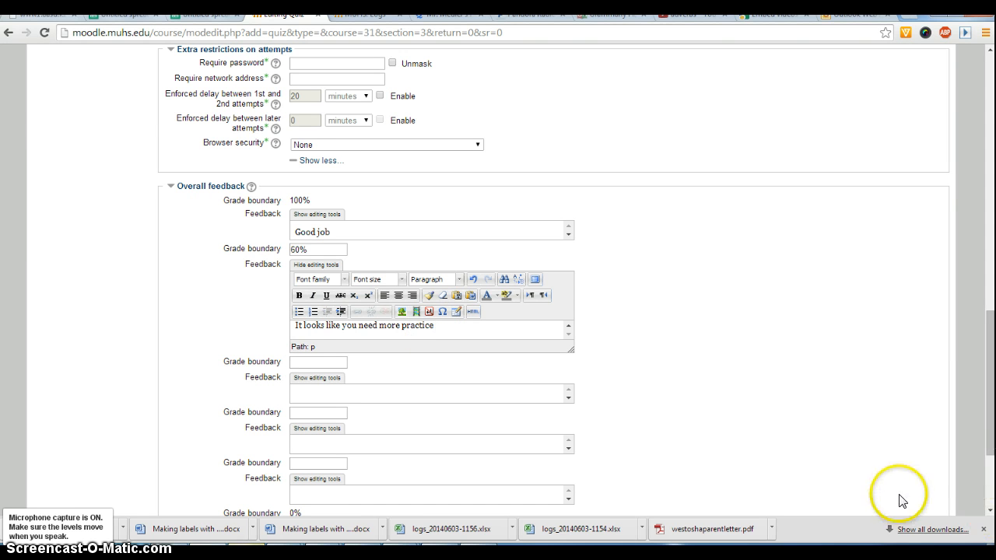
Expand Common module settings and review the whole quiz form from General through Overall feedback.
scroll(525, 264, "down", 2)
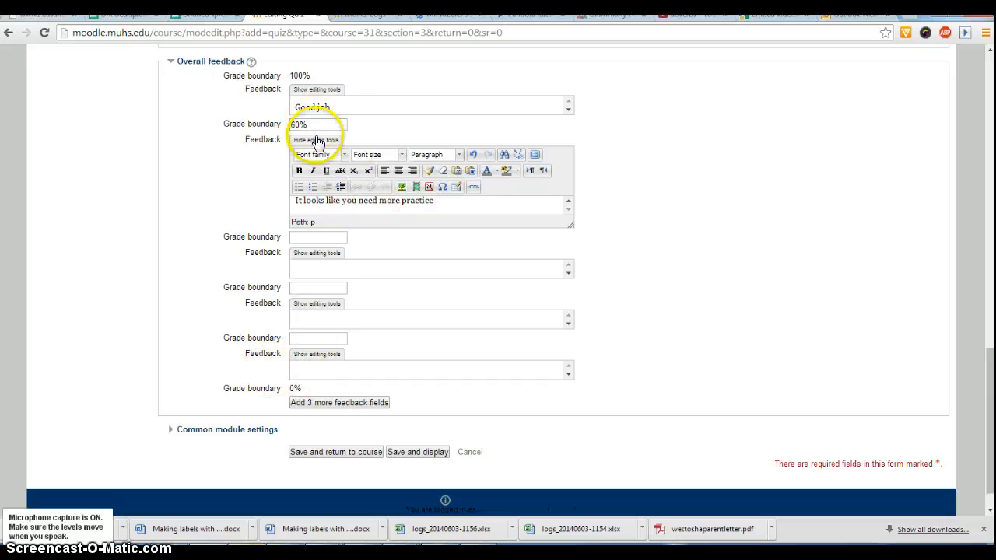
scroll(375, 261, "down", 1)
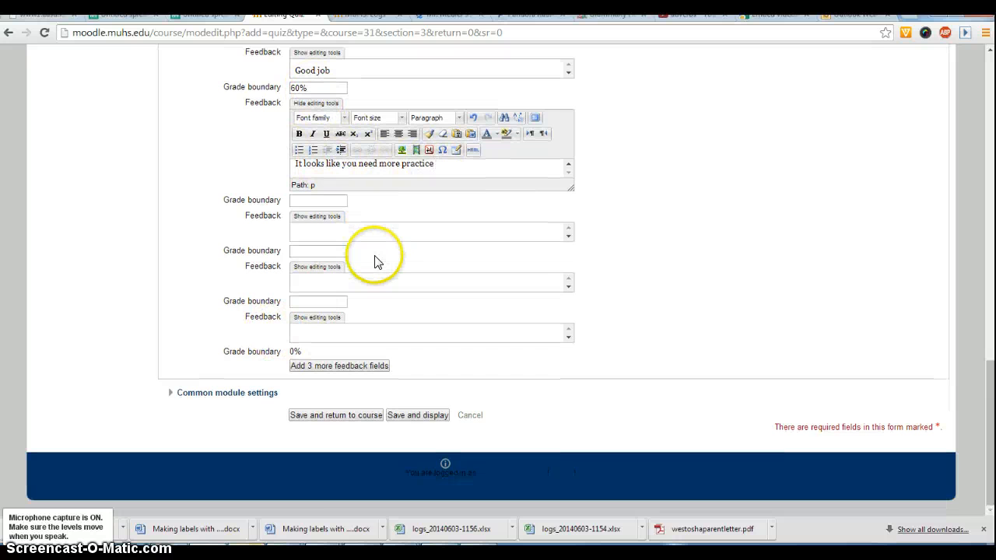
left_click(228, 392)
scroll(246, 390, "down", 2)
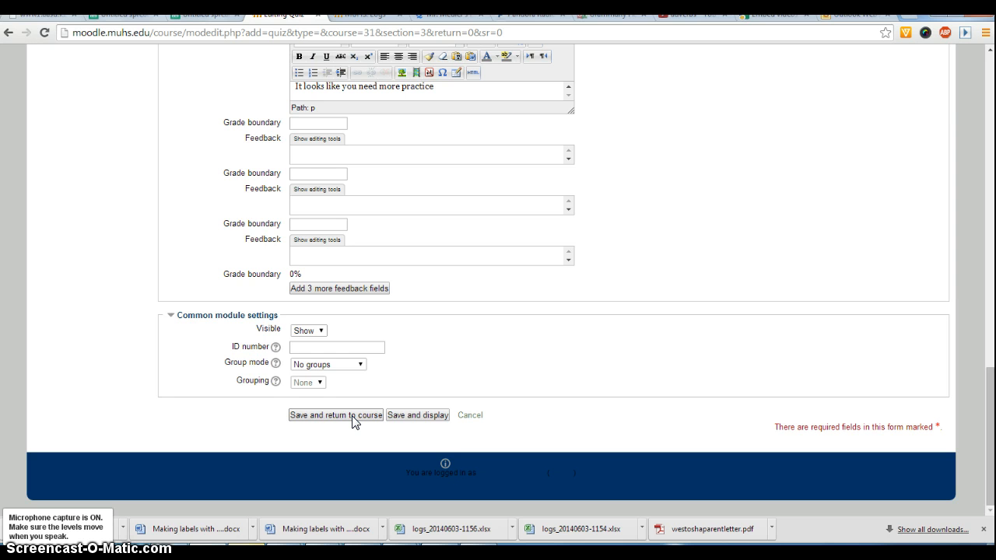
scroll(353, 421, "up", 15)
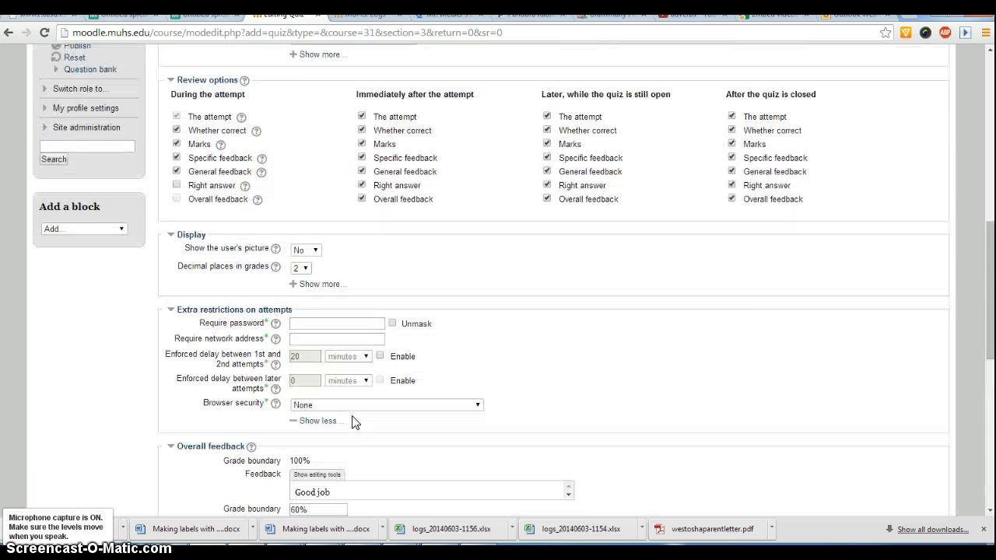
scroll(353, 421, "up", 4)
scroll(352, 420, "down", 7)
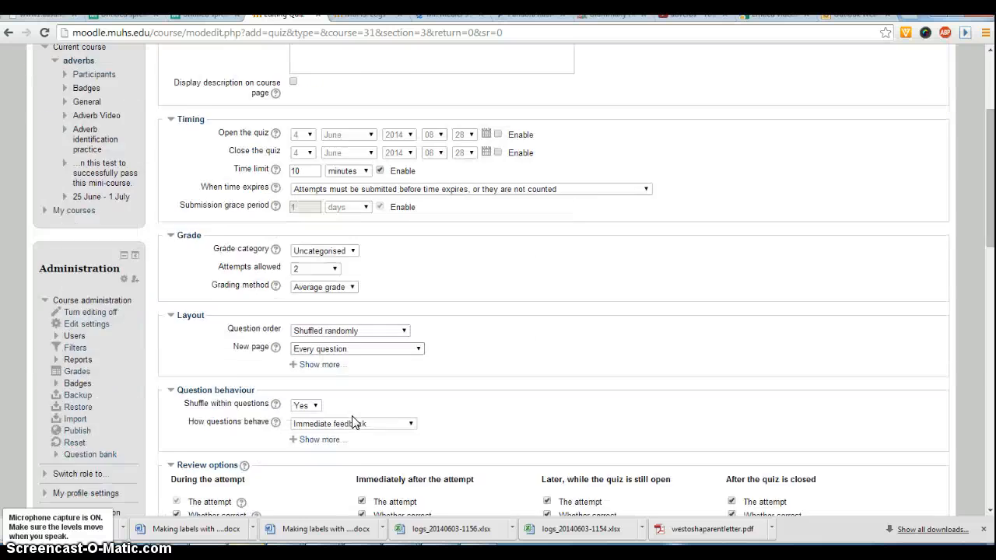
scroll(352, 421, "down", 1)
scroll(352, 421, "up", 7)
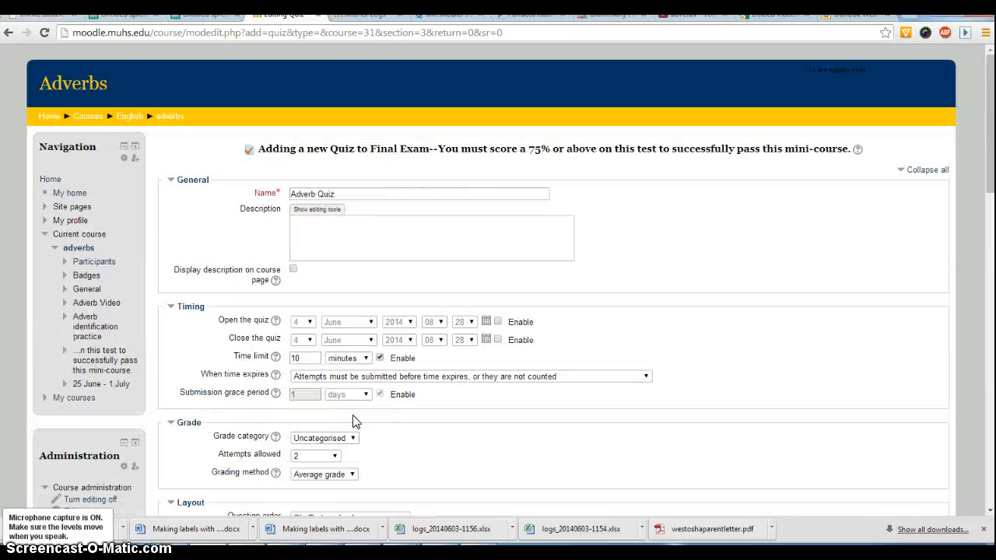
scroll(353, 421, "down", 20)
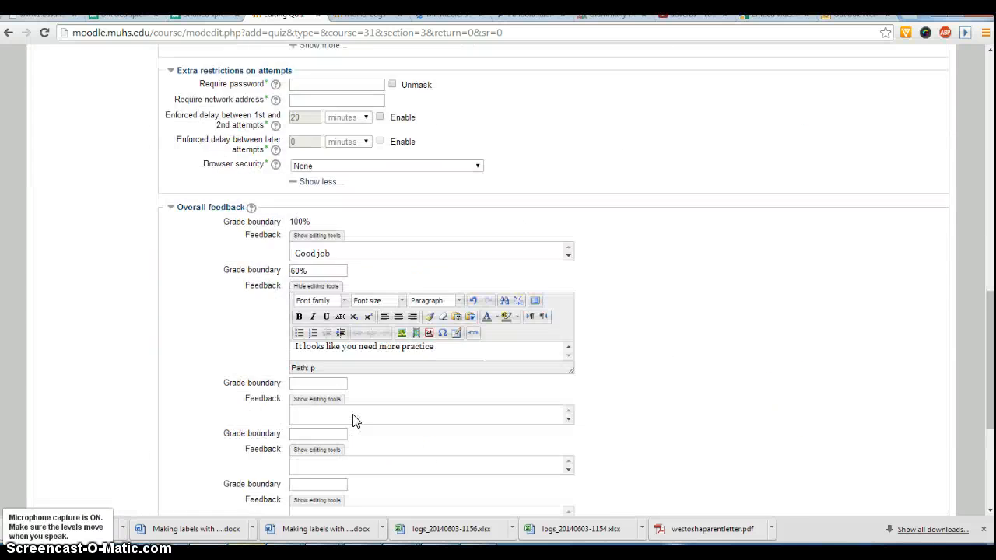